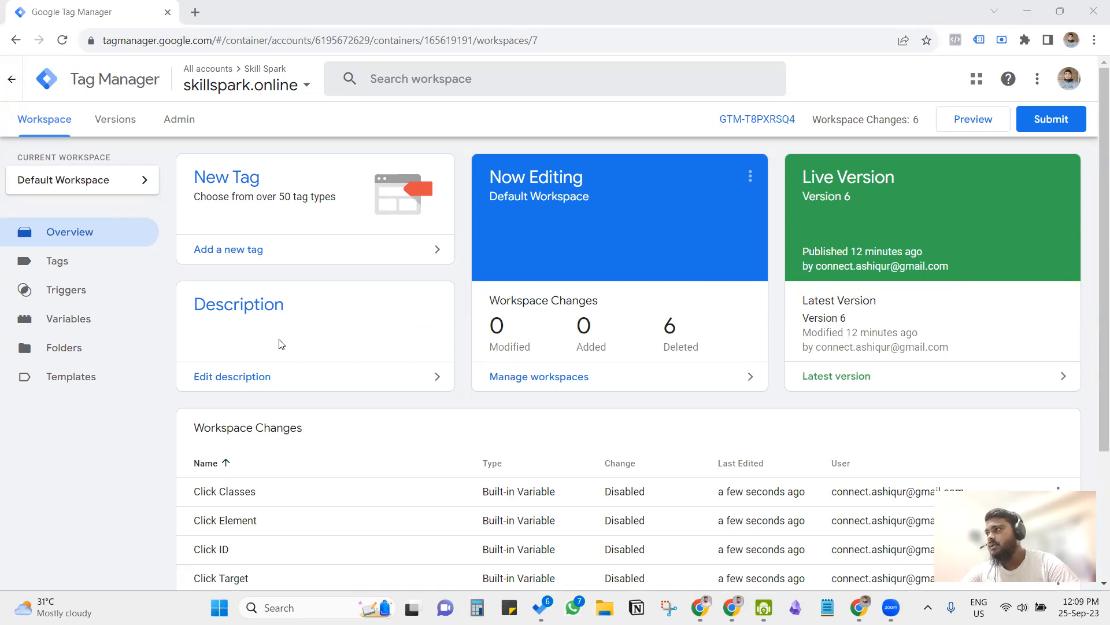
- Enable the built-in variables Click Element, Click Classes, Click ID, Click Target, Click URL and Click Text for the container
click(95, 322)
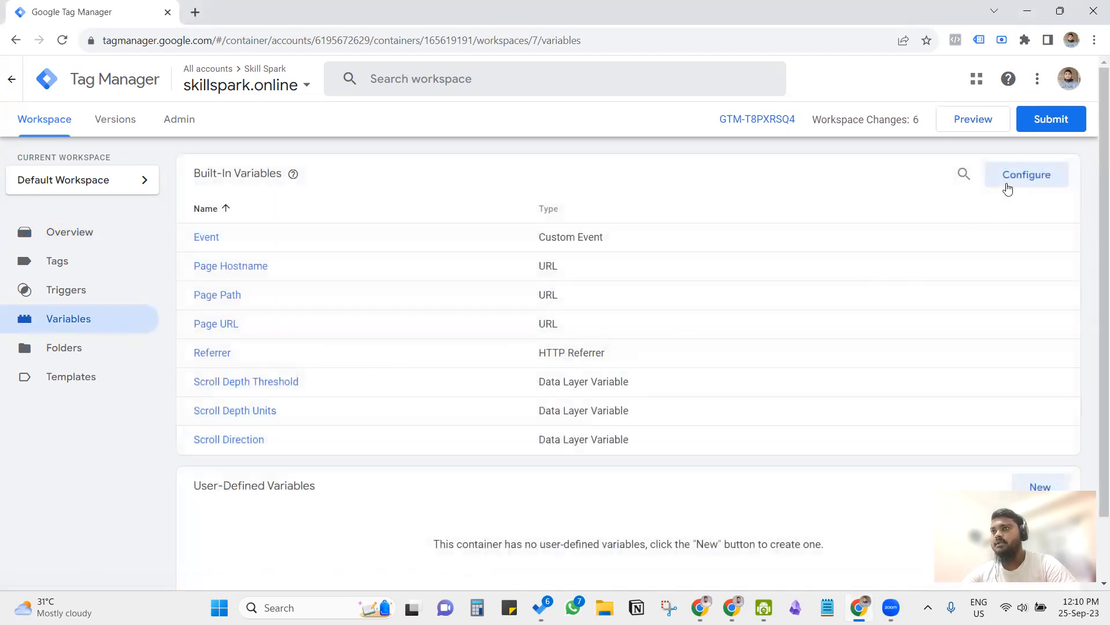
click(1007, 186)
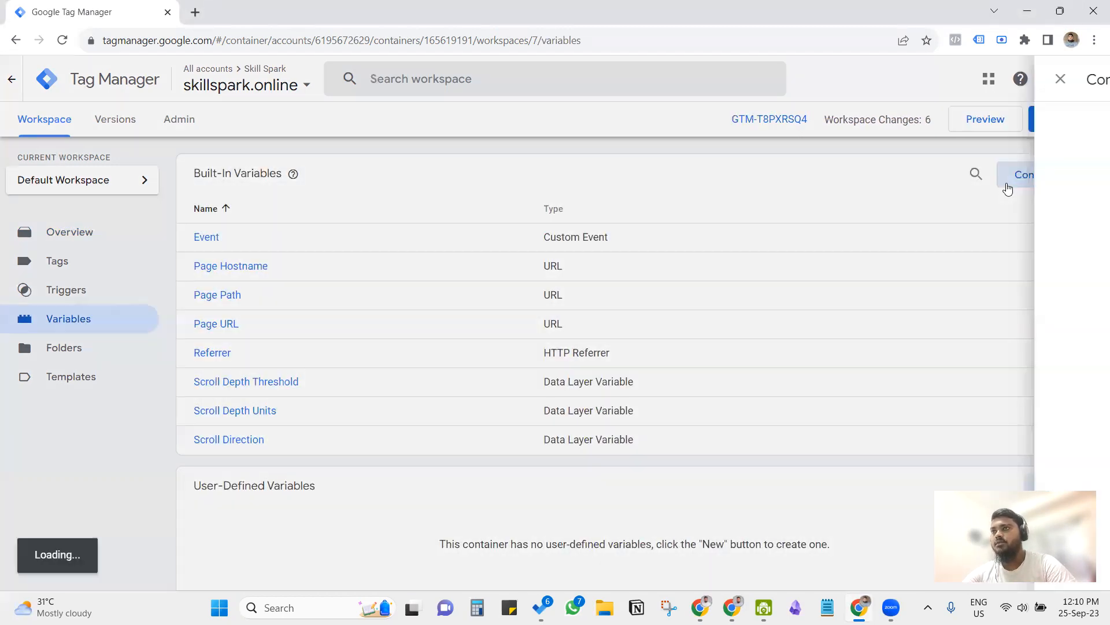
scroll(860, 280, down, 2)
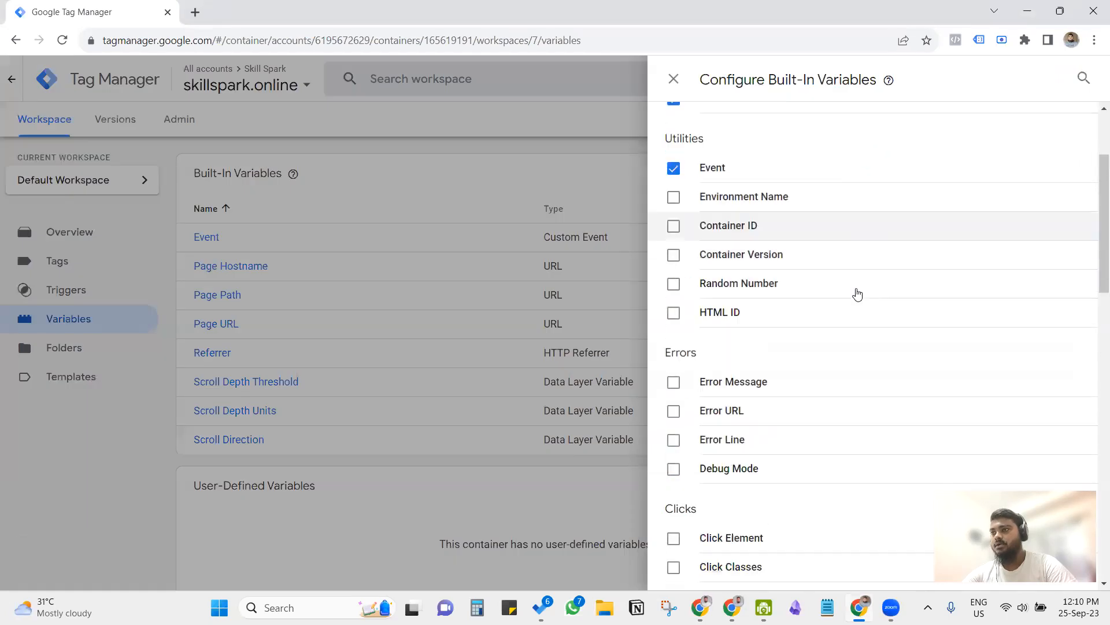
scroll(857, 294, down, 4)
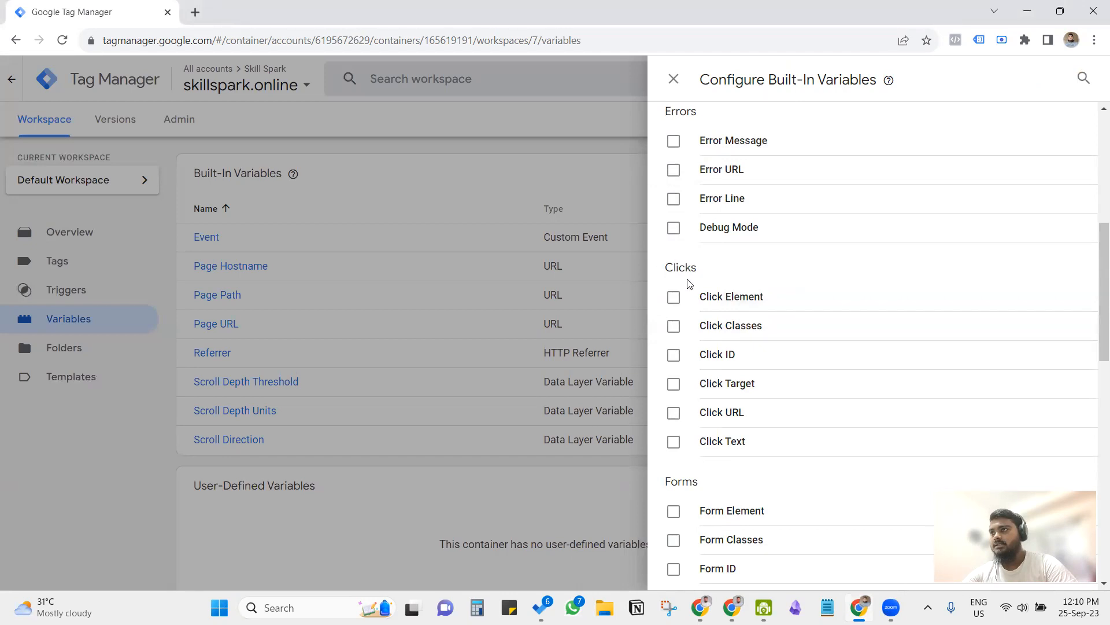
click(677, 300)
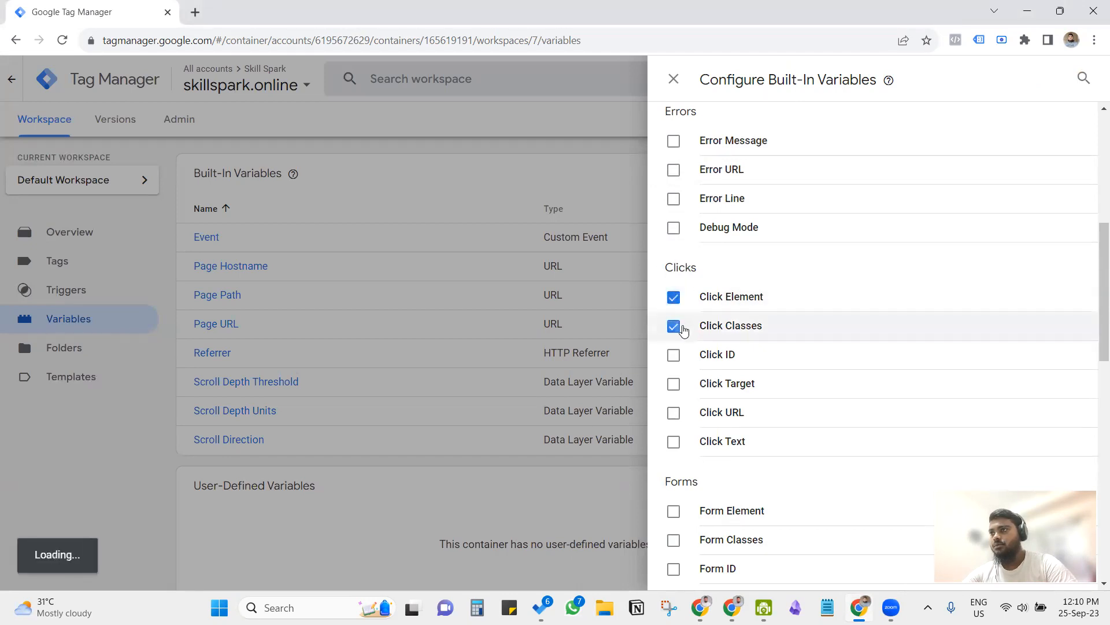
click(674, 326)
click(672, 357)
click(673, 385)
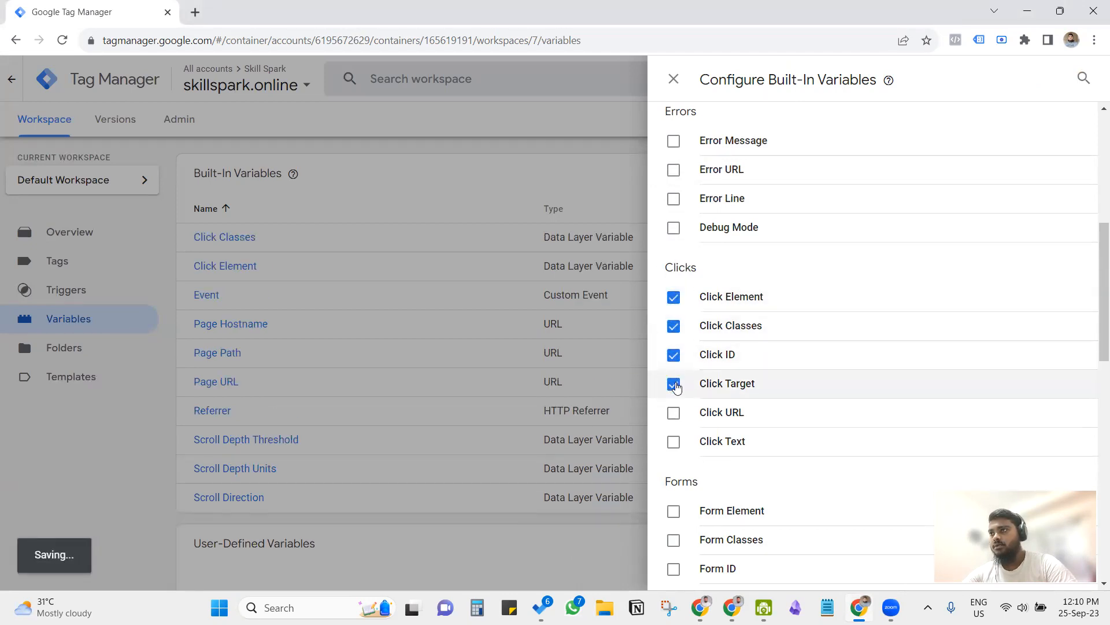
click(674, 412)
click(680, 447)
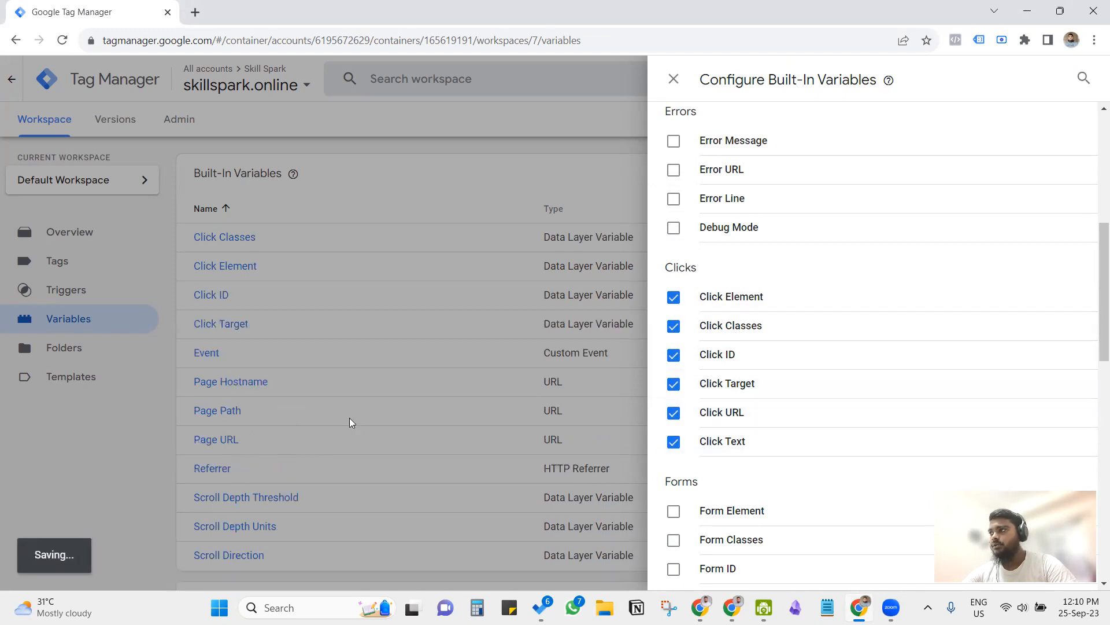
click(165, 453)
scroll(288, 456, down, 1)
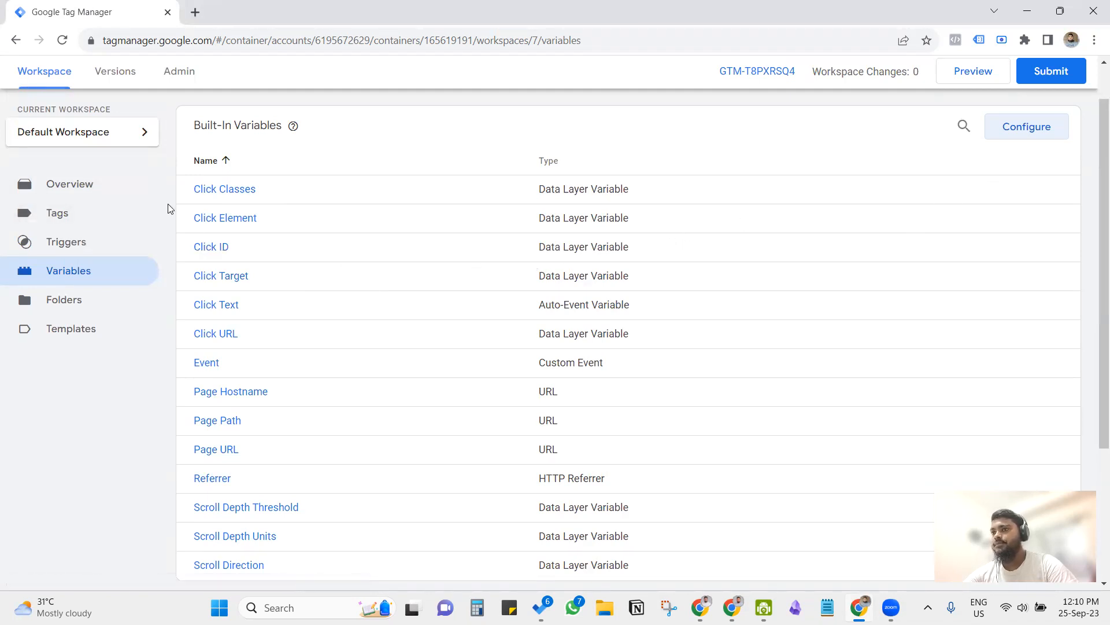
- Create a Click - All Elements trigger that fires on all clicks and save it as "All Elements"
click(93, 242)
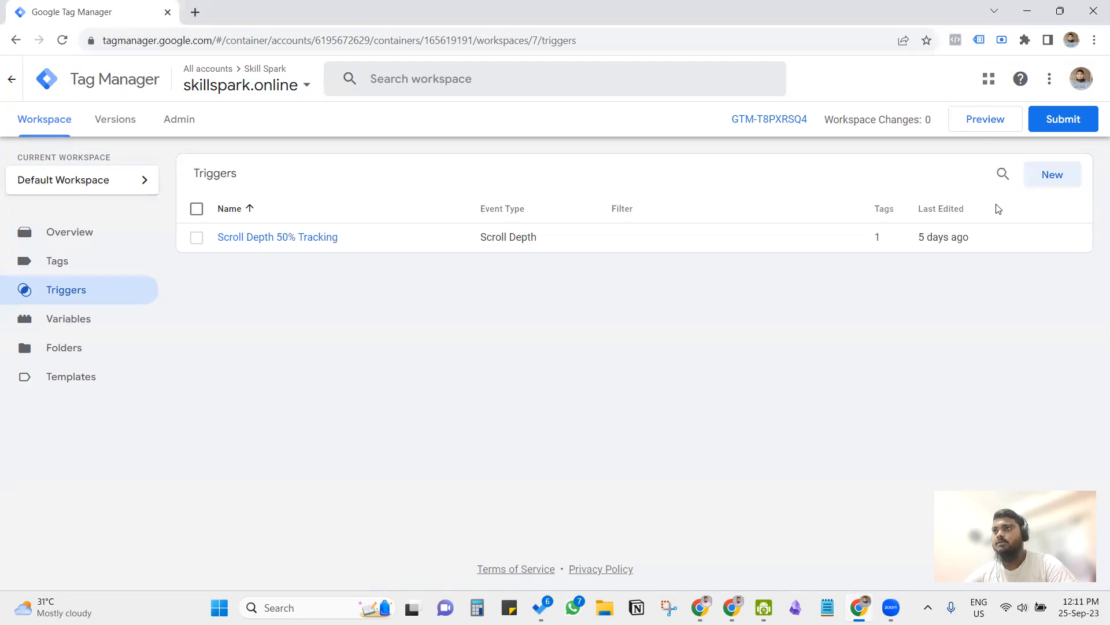
click(1041, 184)
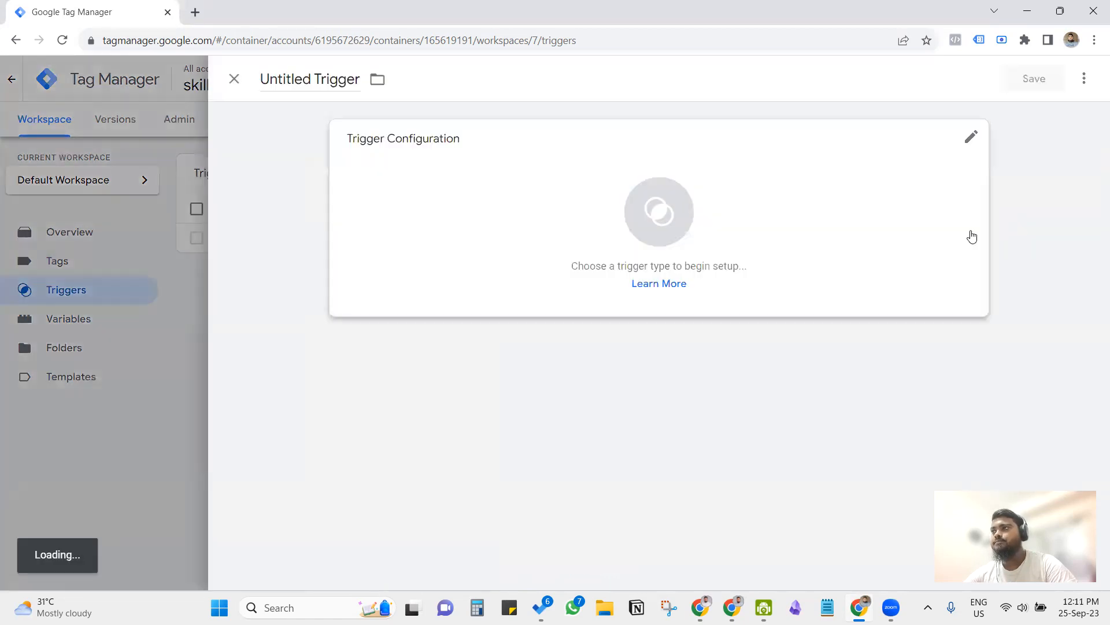
click(506, 246)
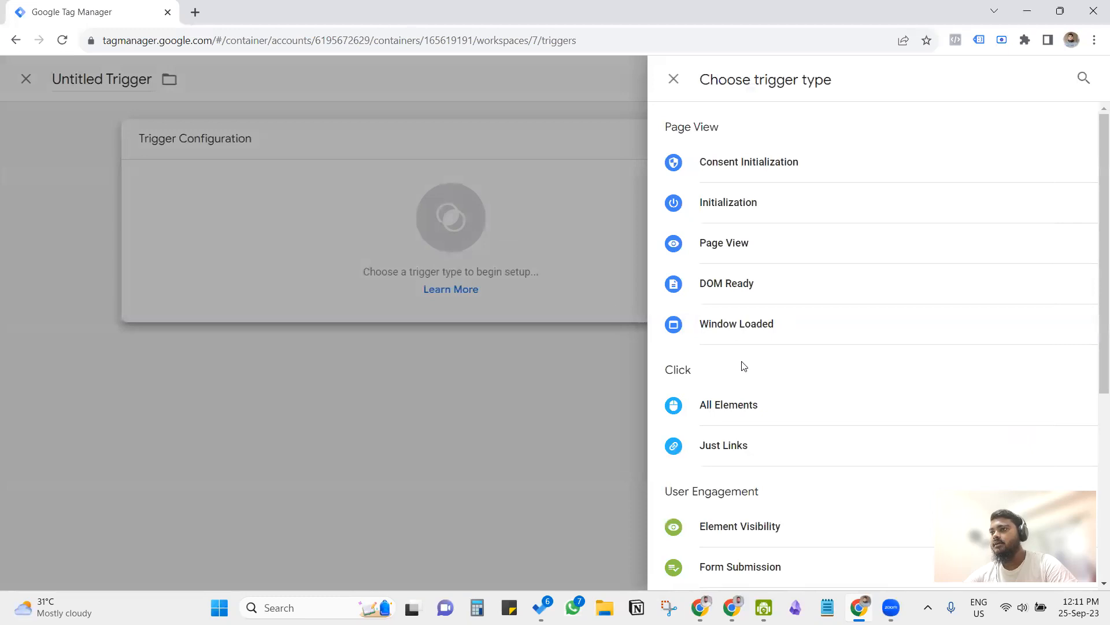
scroll(742, 365, down, 1)
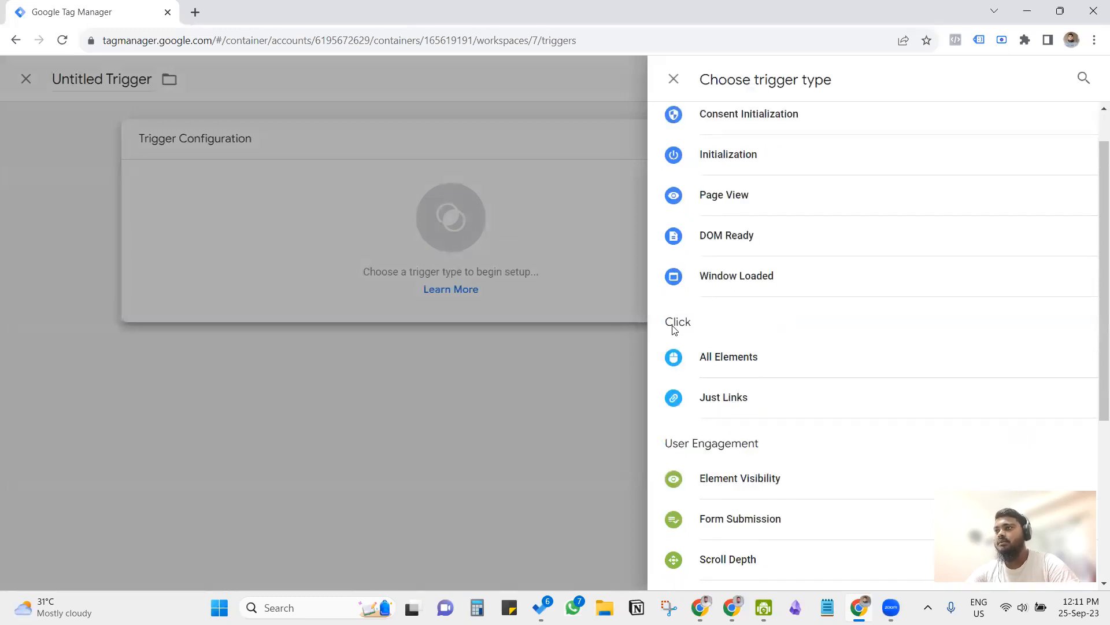
click(704, 366)
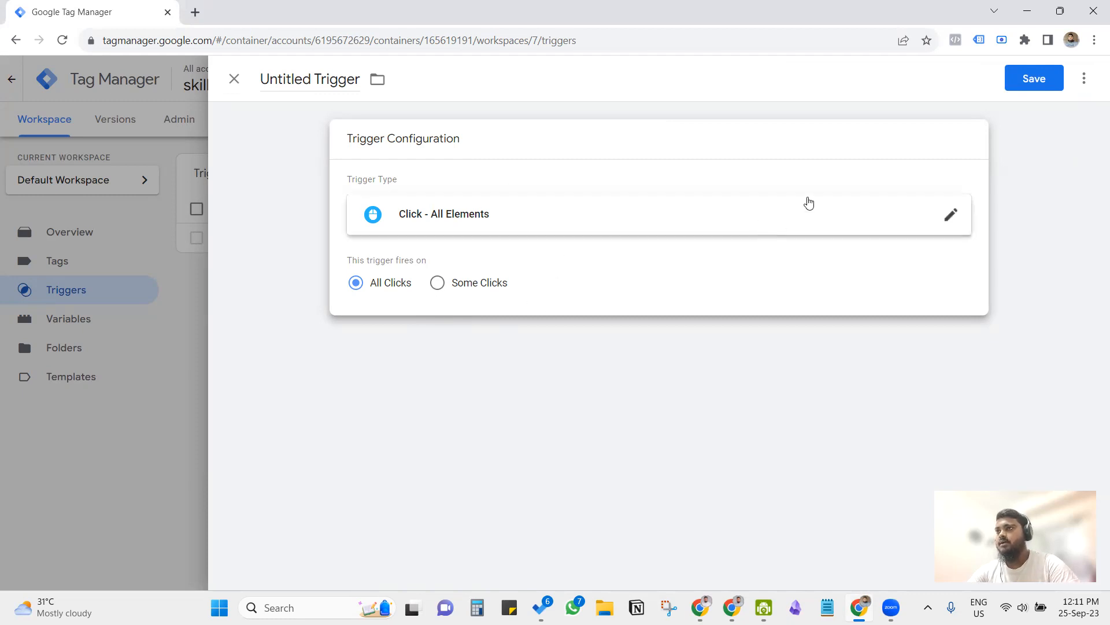
click(1035, 79)
click(530, 253)
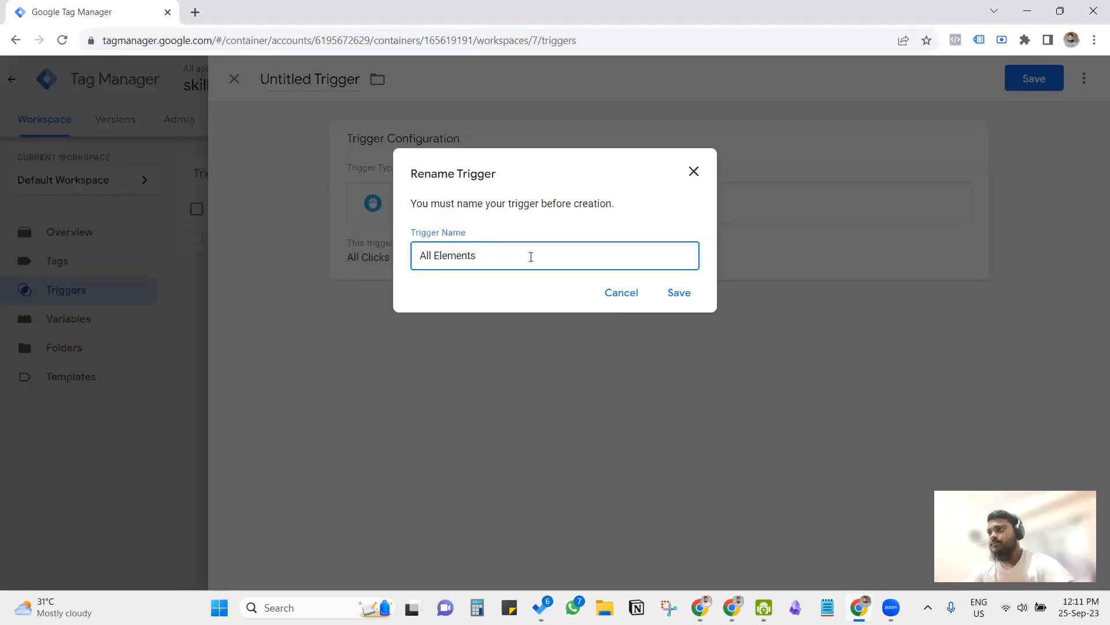
click(676, 293)
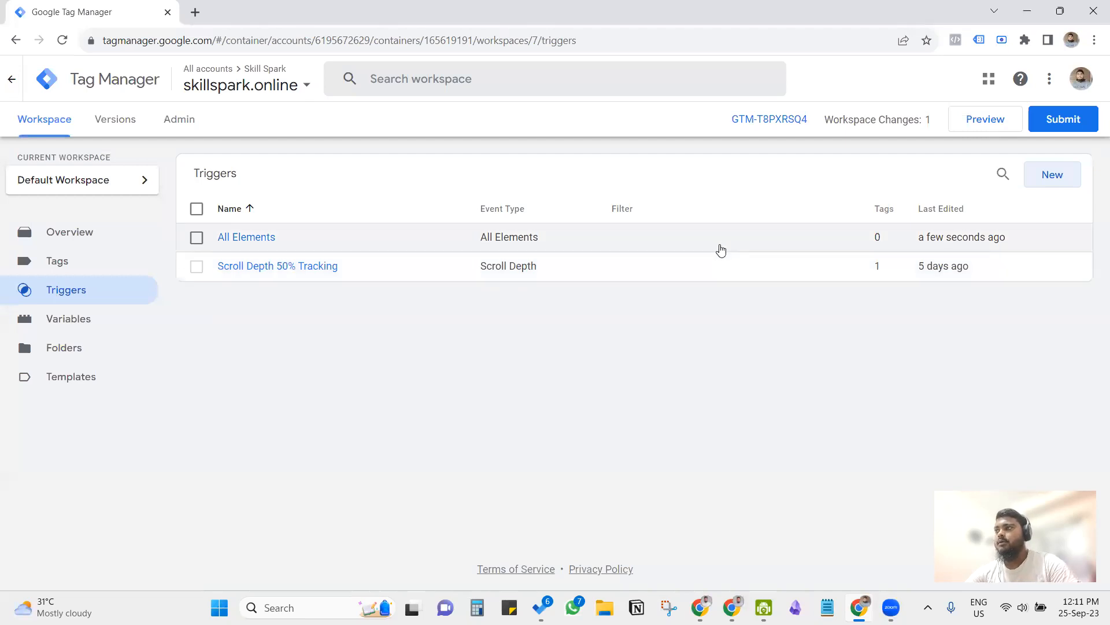
click(1000, 124)
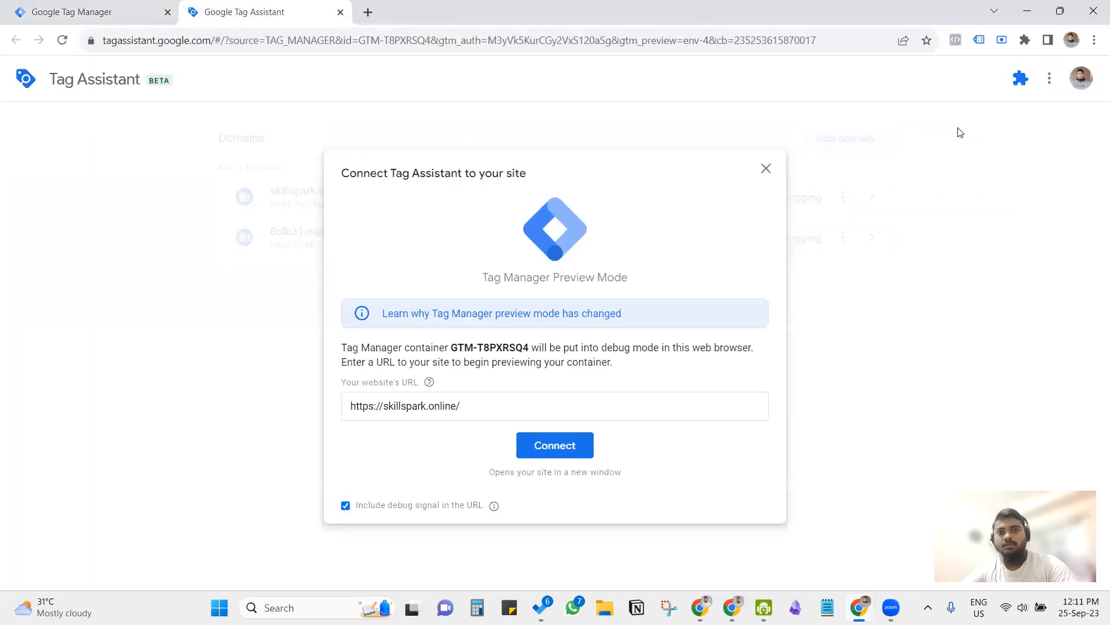
click(560, 453)
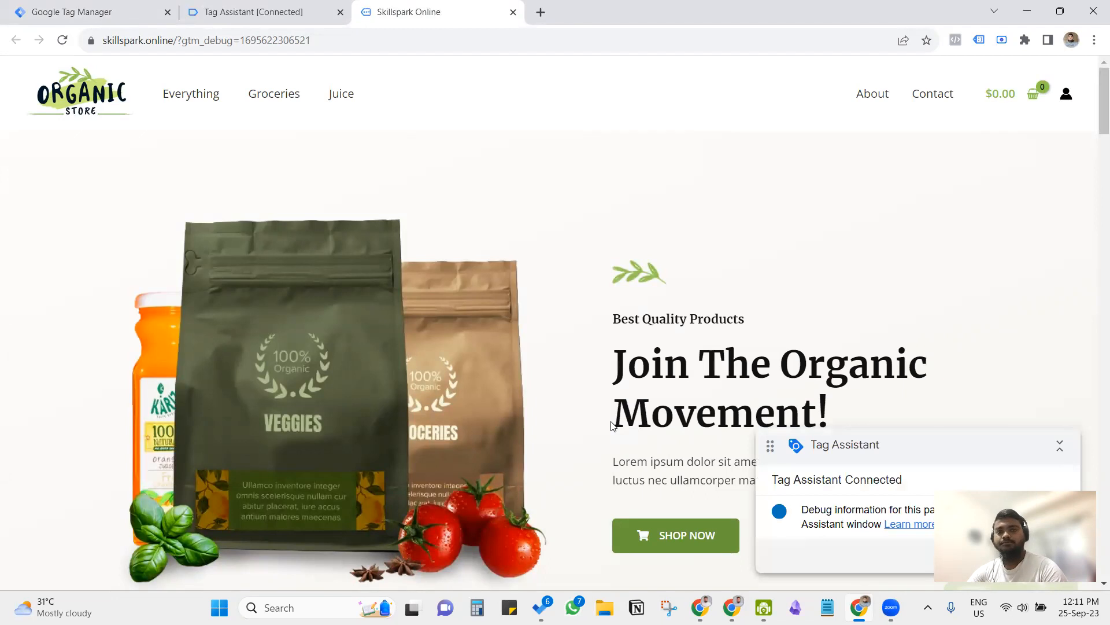
click(321, 7)
click(523, 332)
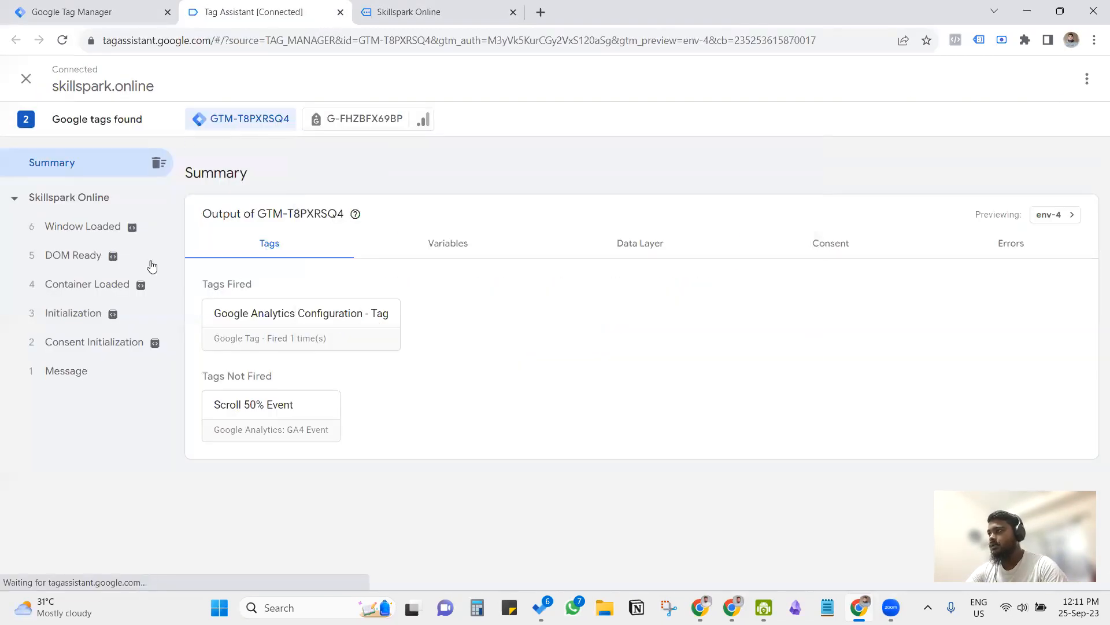
- Make a test click on the store's "Join The Organic Movement!" heading and open the Click event in Tag Assistant
click(459, 10)
scroll(627, 289, down, 3)
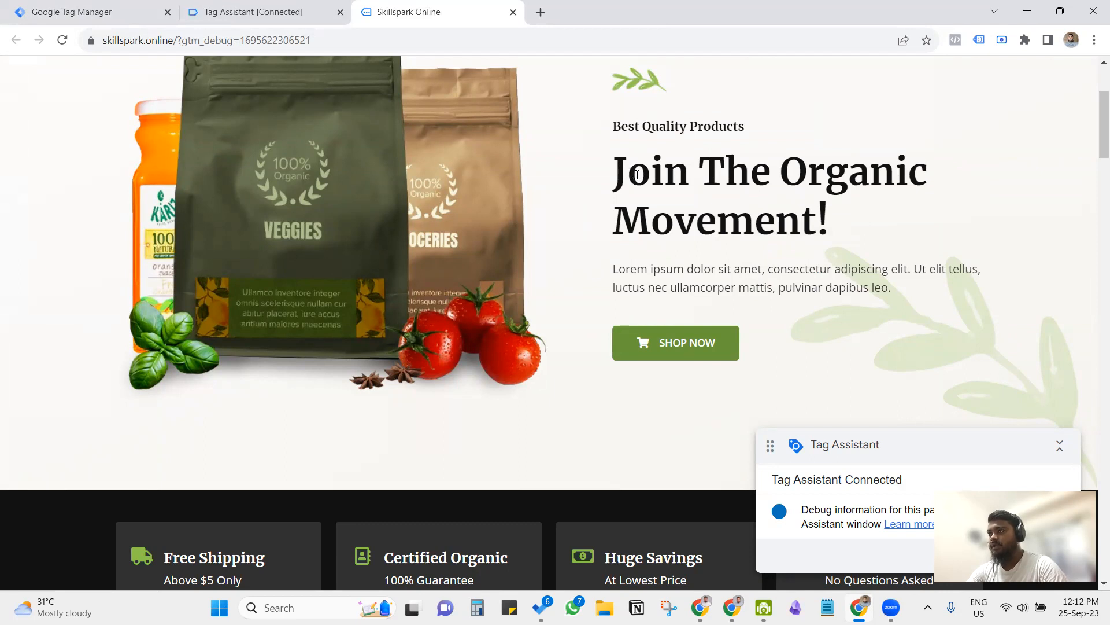
click(295, 8)
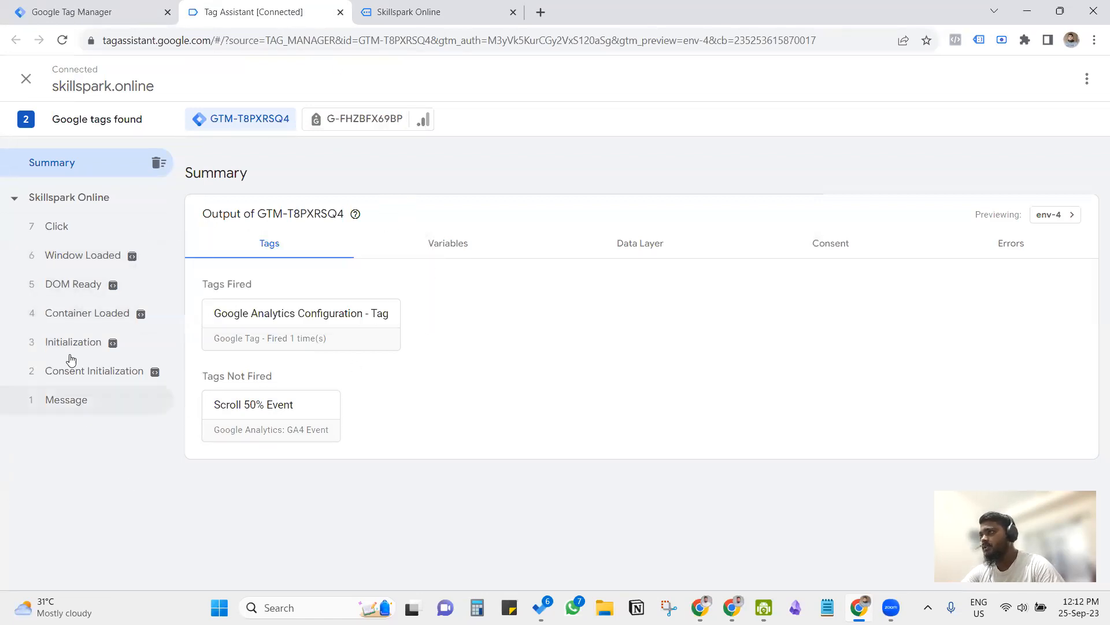
click(68, 231)
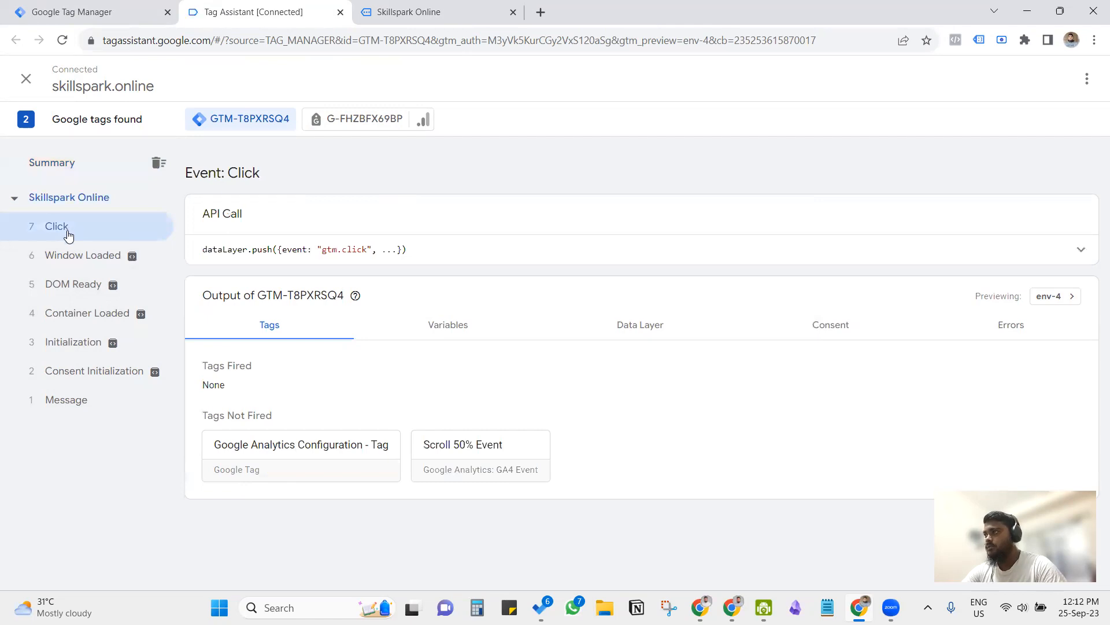
- Look through the store home page's shop button, contact form and product section, and check the event list in Tag Assistant
click(460, 8)
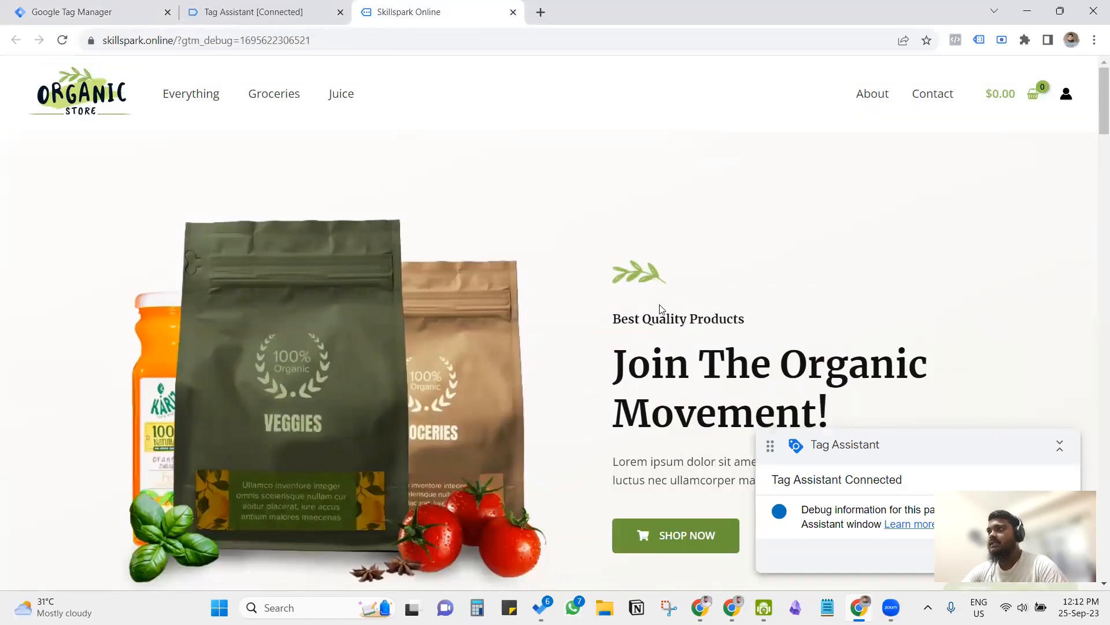
scroll(669, 263, down, 3)
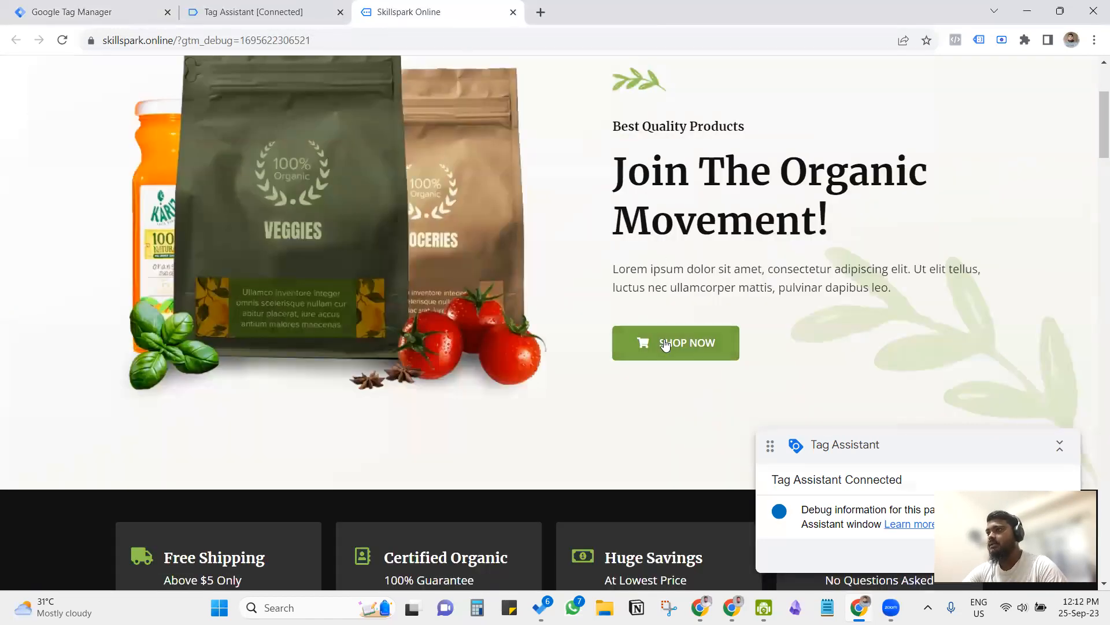
scroll(773, 327, down, 6)
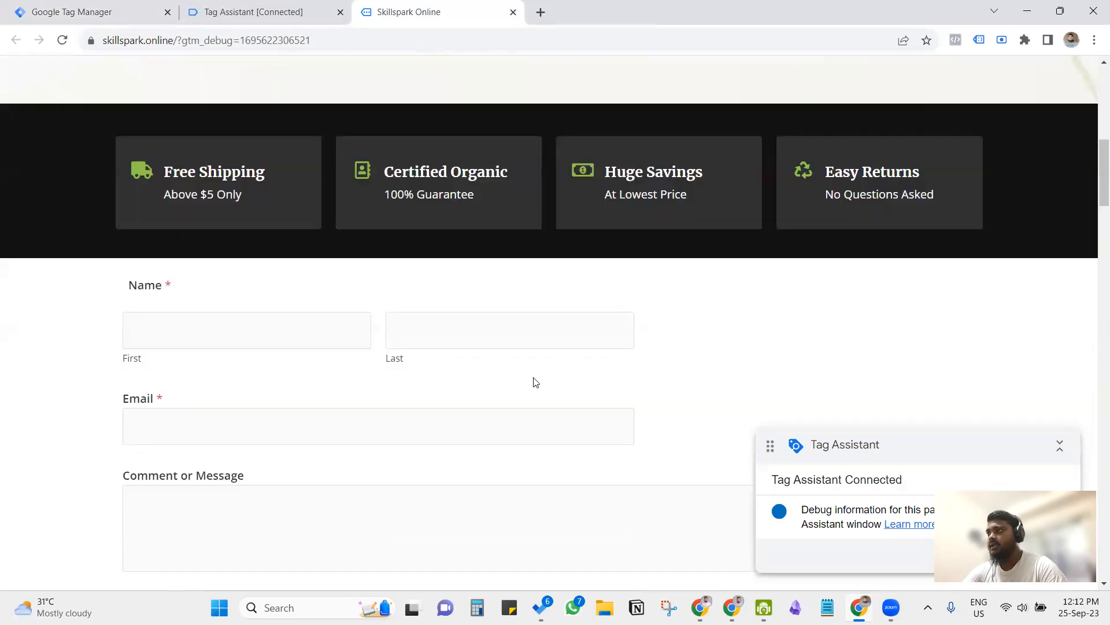
click(255, 13)
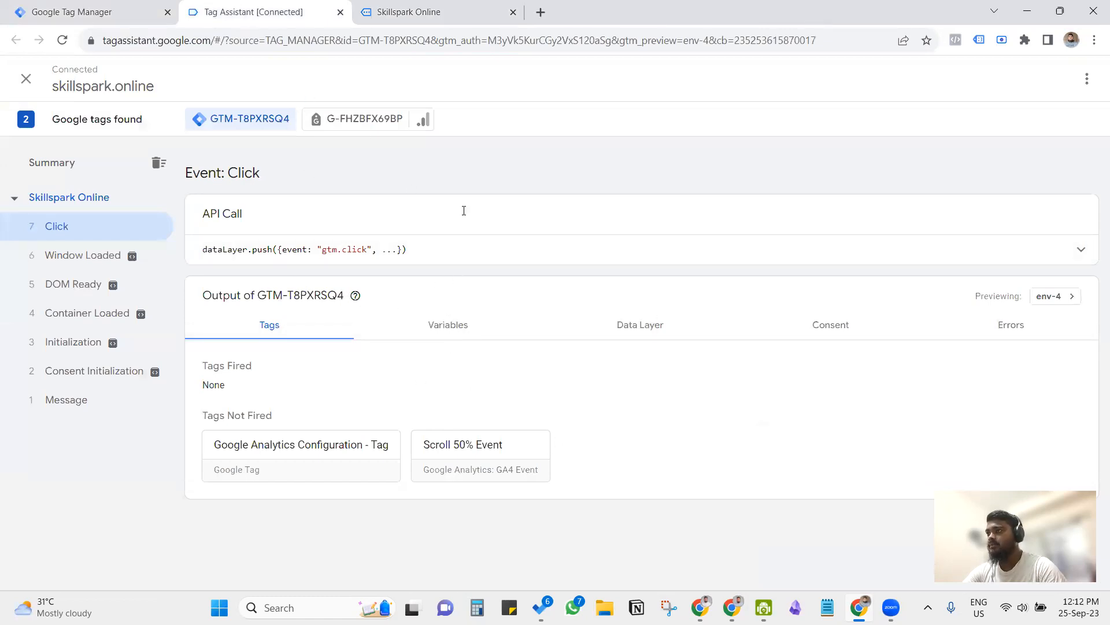
key(ctrl+Tab)
scroll(549, 364, down, 10)
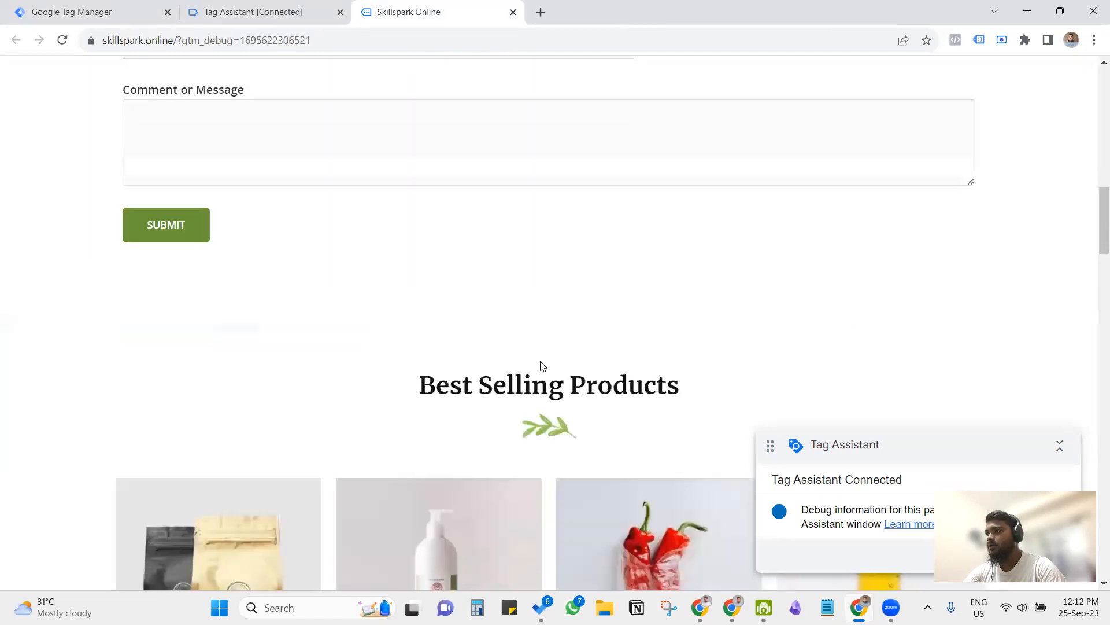
scroll(590, 271, up, 15)
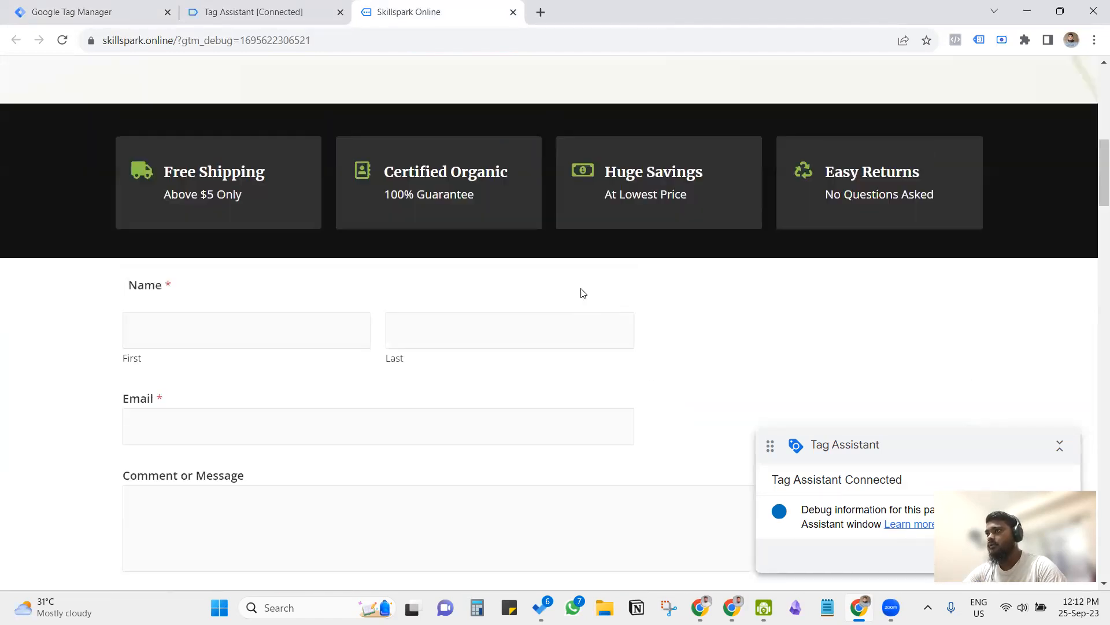
scroll(613, 271, up, 4)
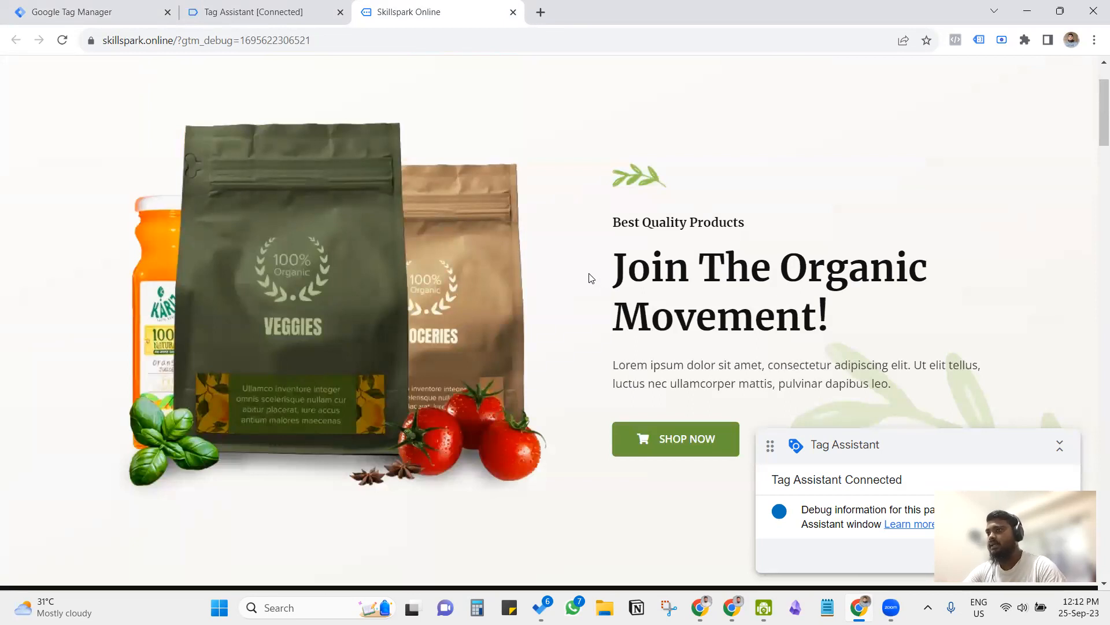
click(243, 6)
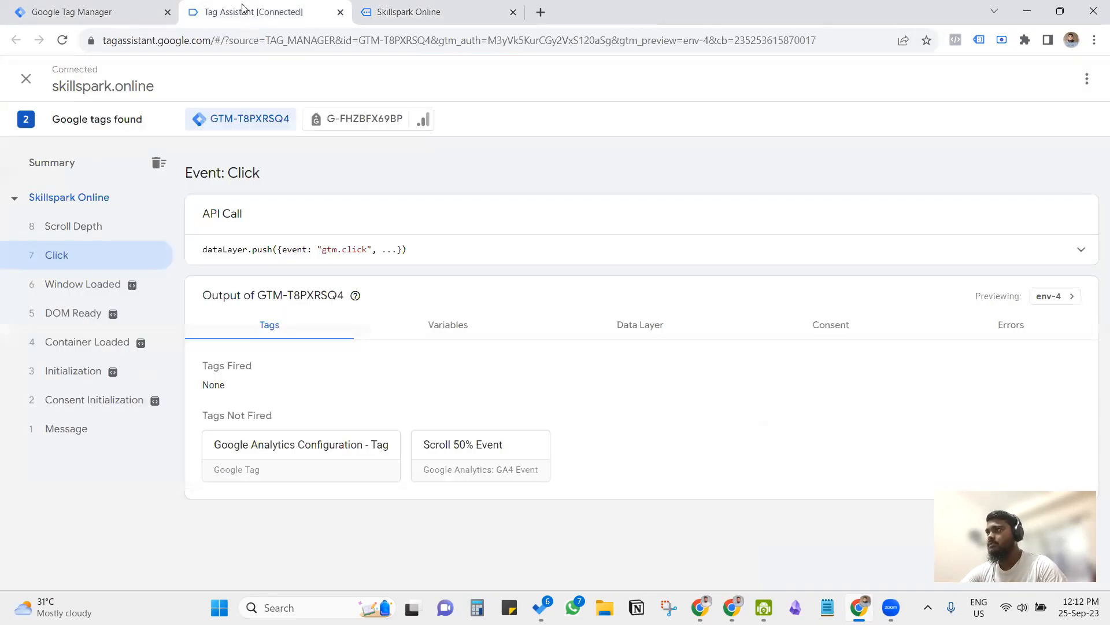
- Examine the click variables' values for the Click event in Tag Assistant and cross-check with the Tag Manager variables list
click(453, 325)
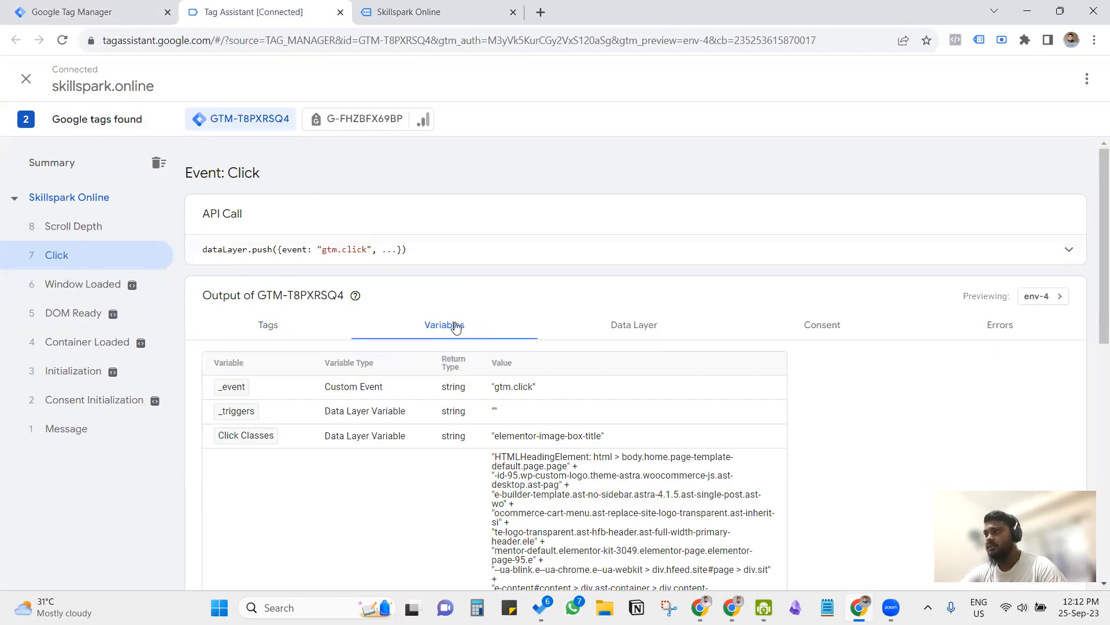
scroll(451, 327, down, 3)
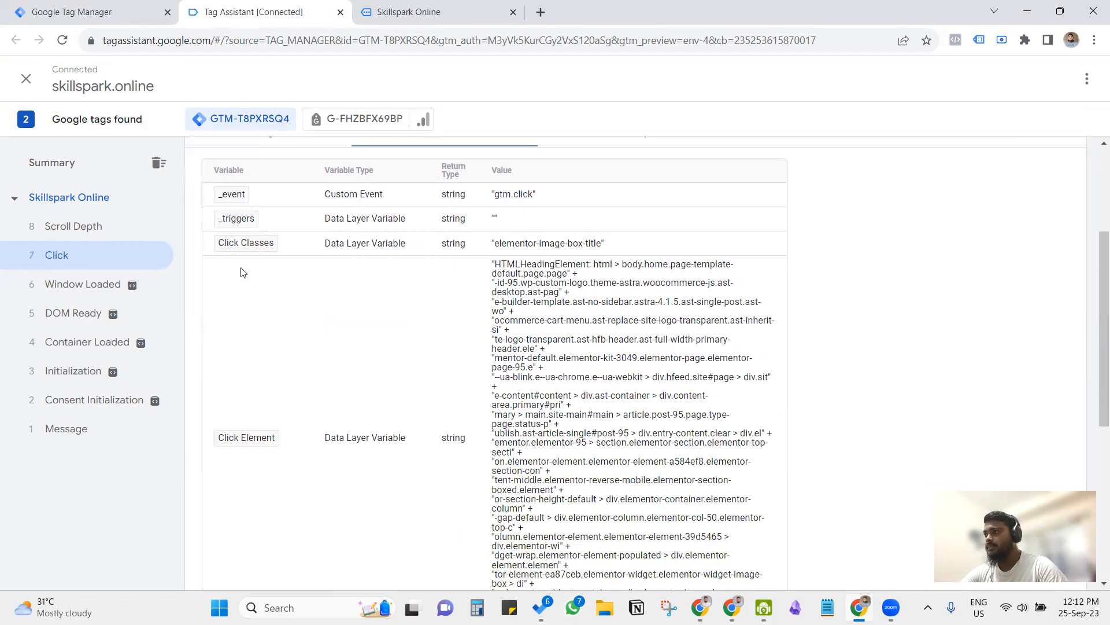
scroll(243, 447, down, 3)
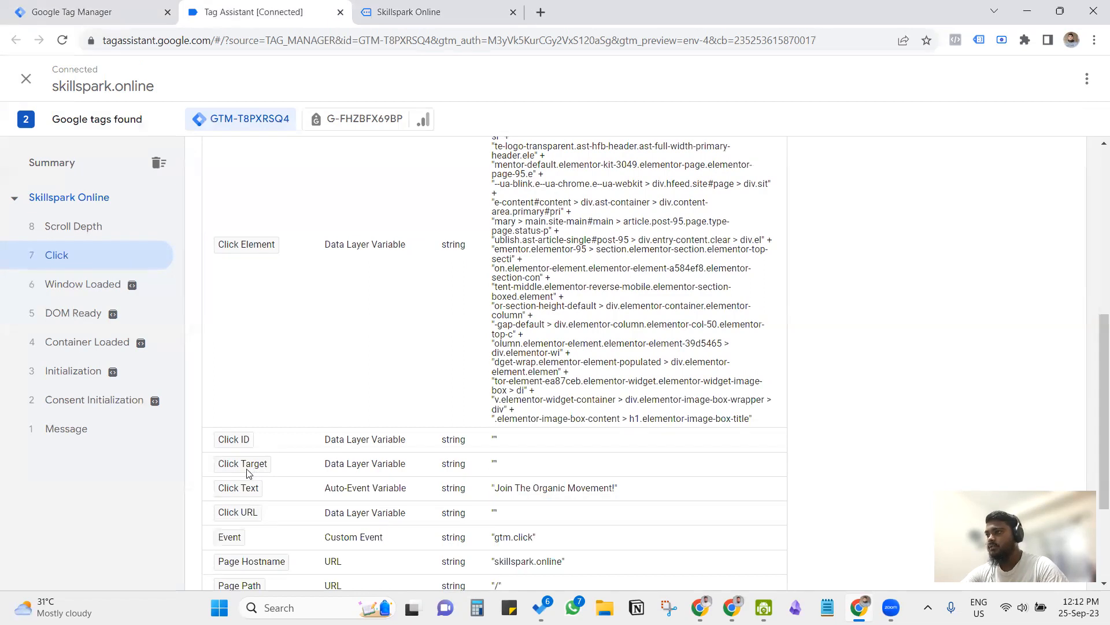
scroll(231, 428, down, 2)
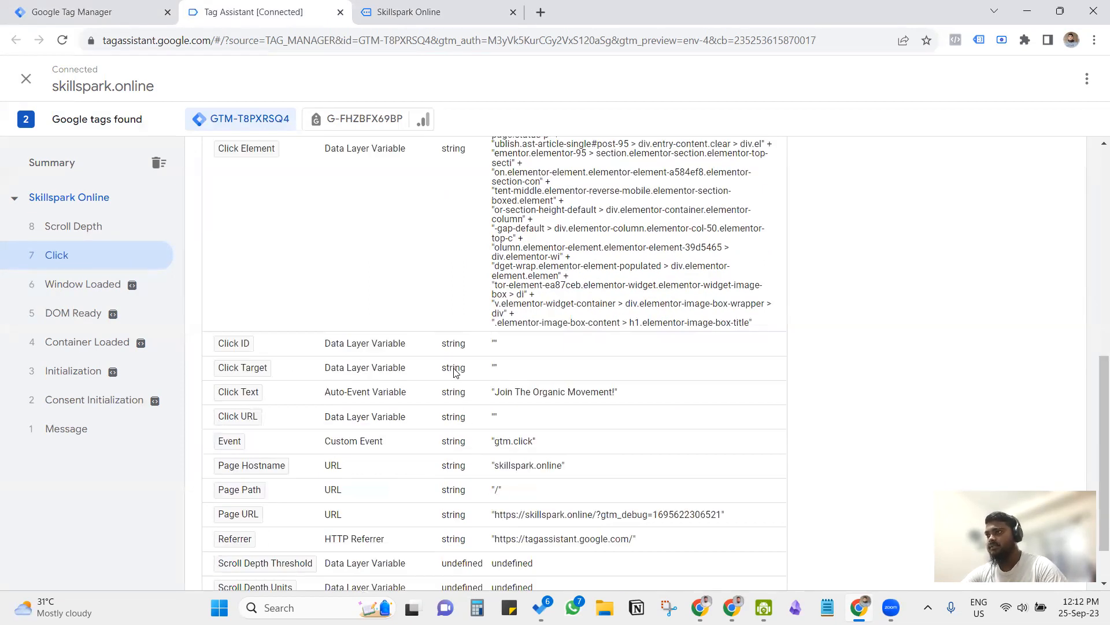
click(151, 8)
click(64, 328)
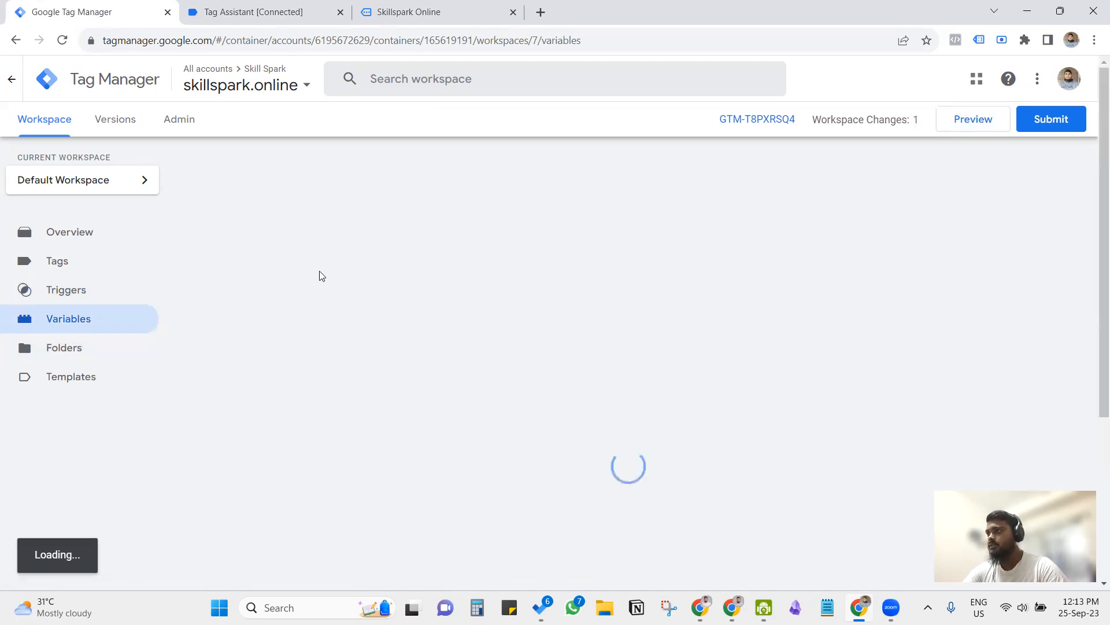
click(465, 5)
click(315, 3)
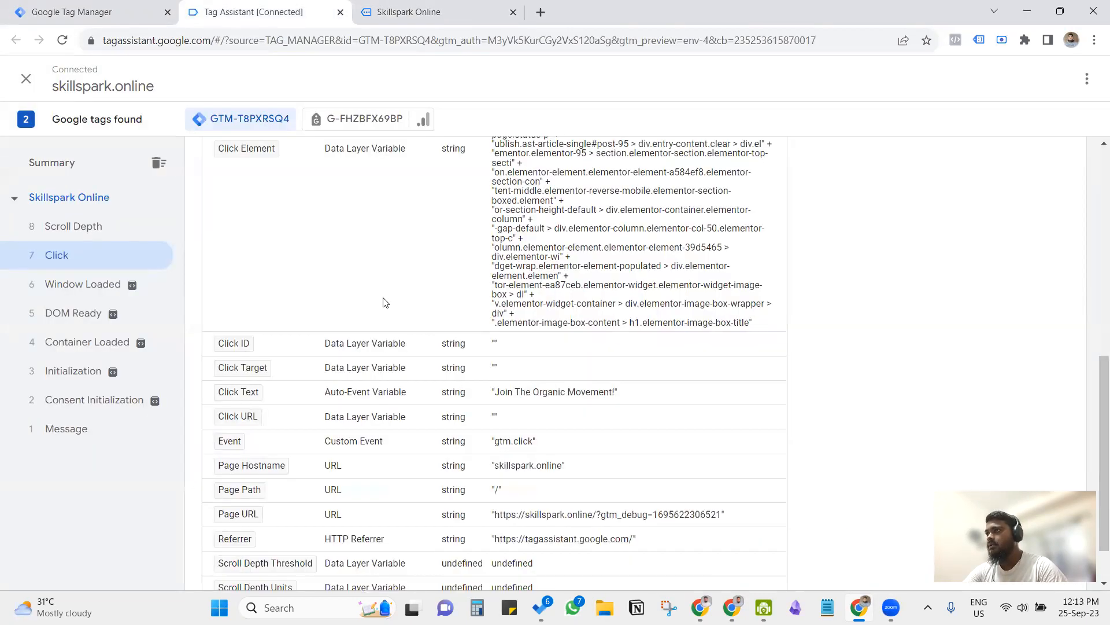
- Compare the Click event's variable values in Tag Assistant with the "Join The Organic Movement!" heading on the store home page
scroll(455, 406, up, 6)
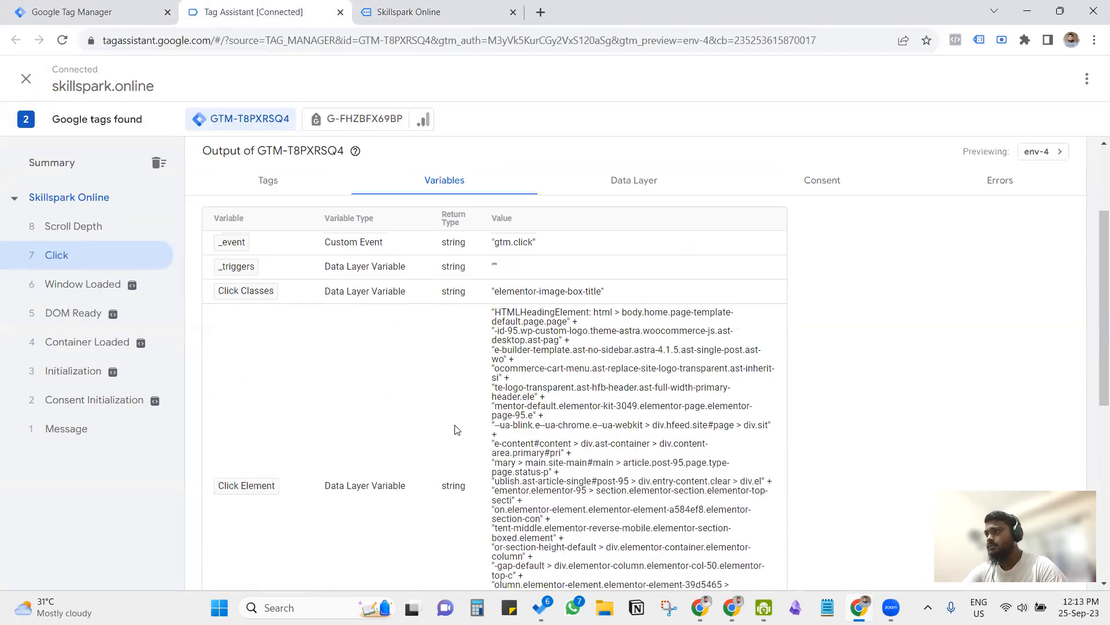
click(395, 10)
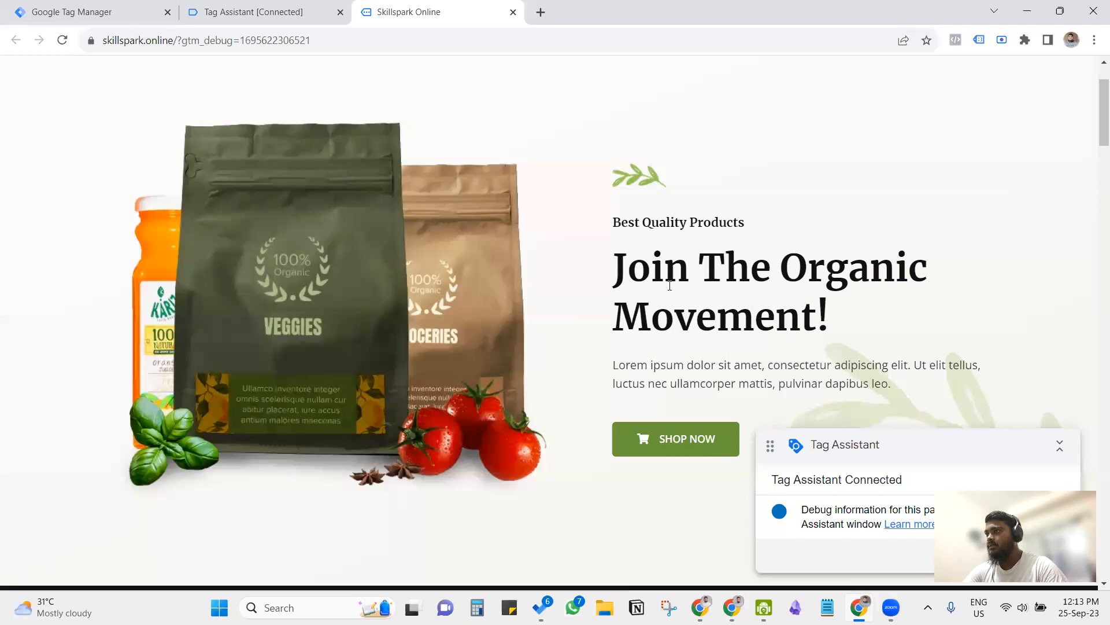
scroll(652, 251, down, 3)
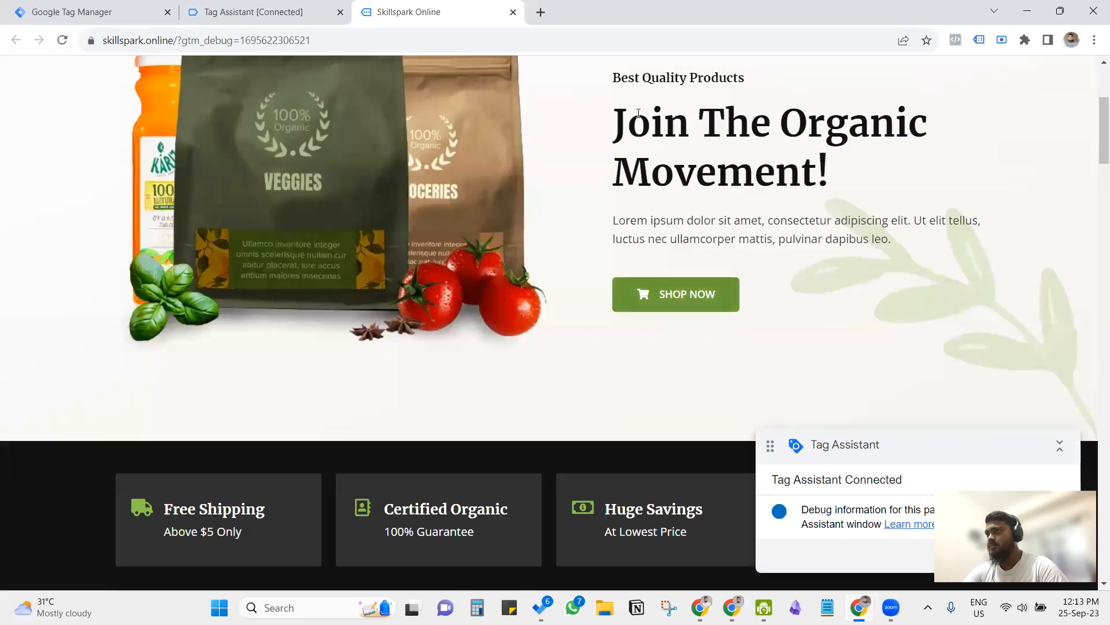
click(335, 5)
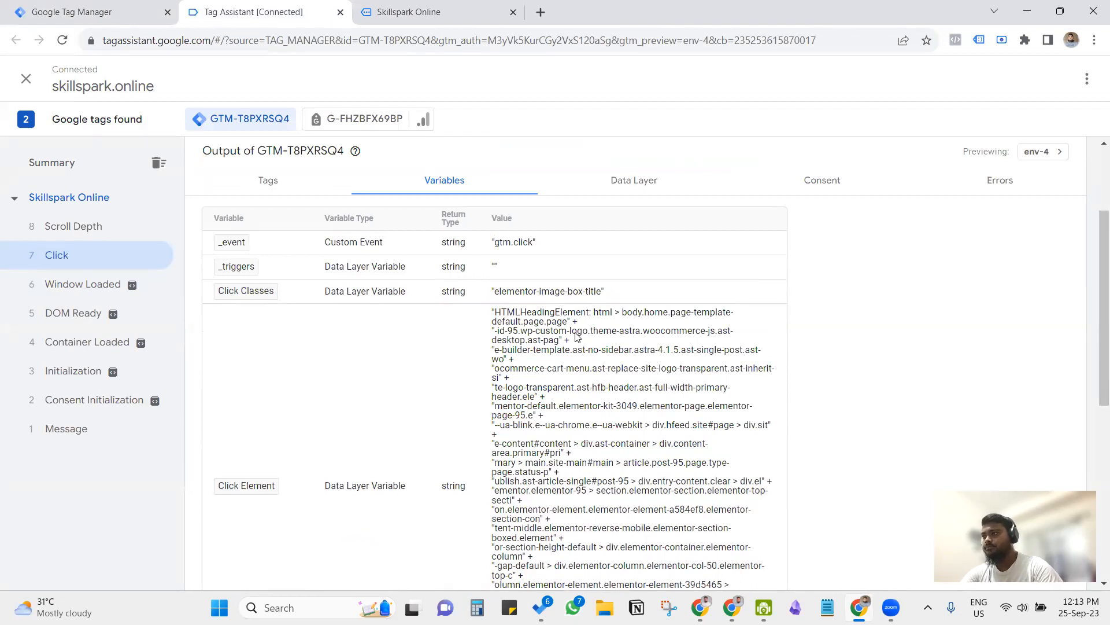
scroll(576, 334, down, 5)
- Open the Assorted Coffee product through its title link in the store home page's Best Selling Products section
key(ctrl+Tab)
scroll(512, 295, down, 8)
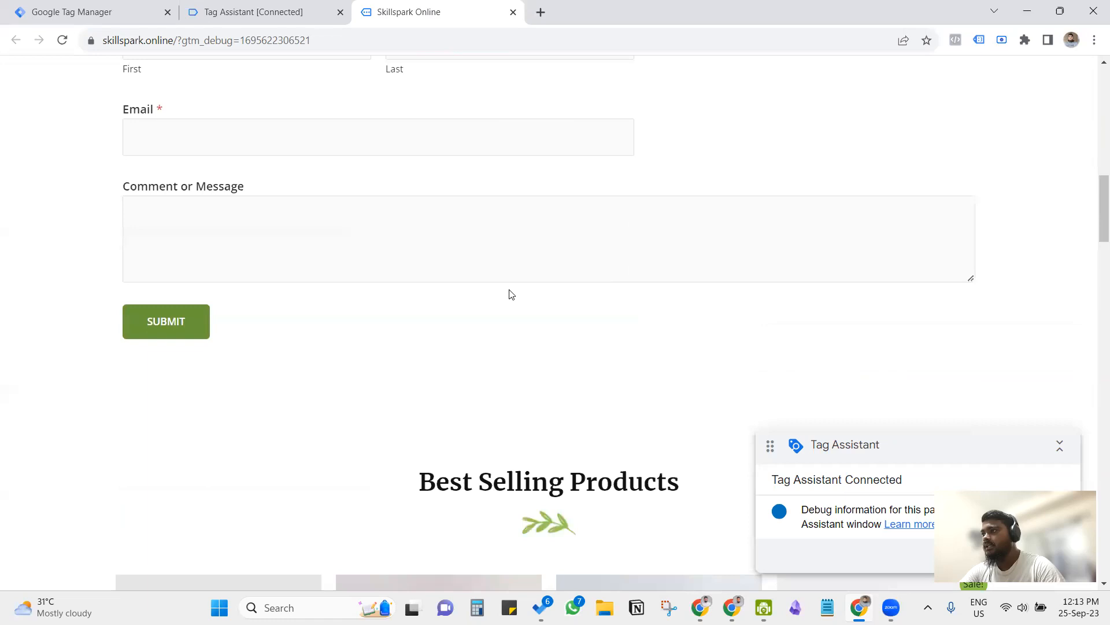
scroll(579, 283, down, 8)
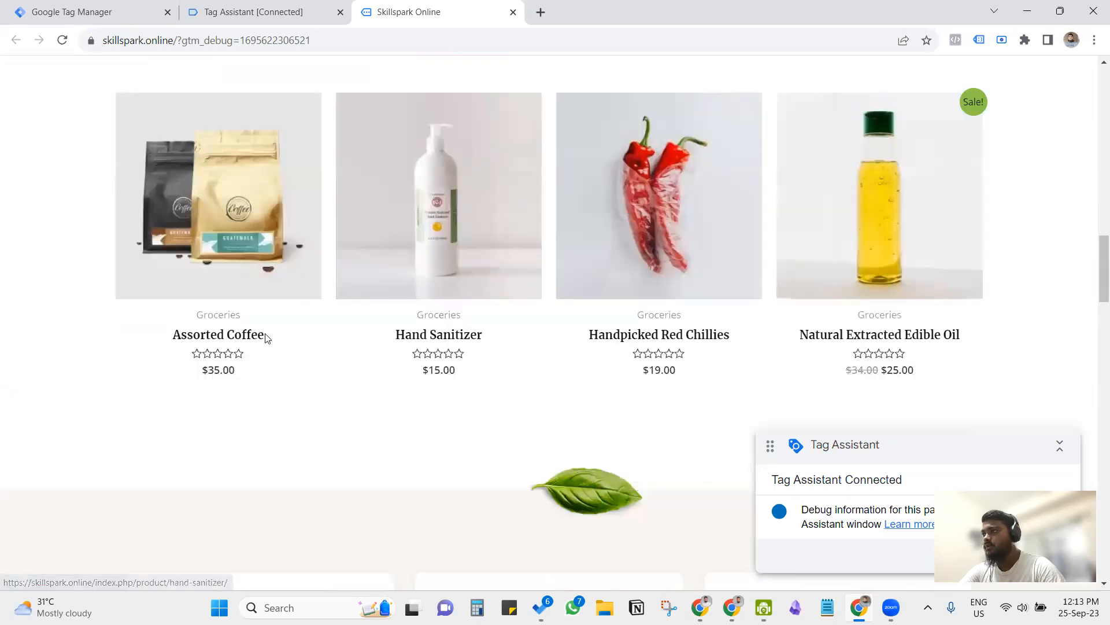
click(238, 337)
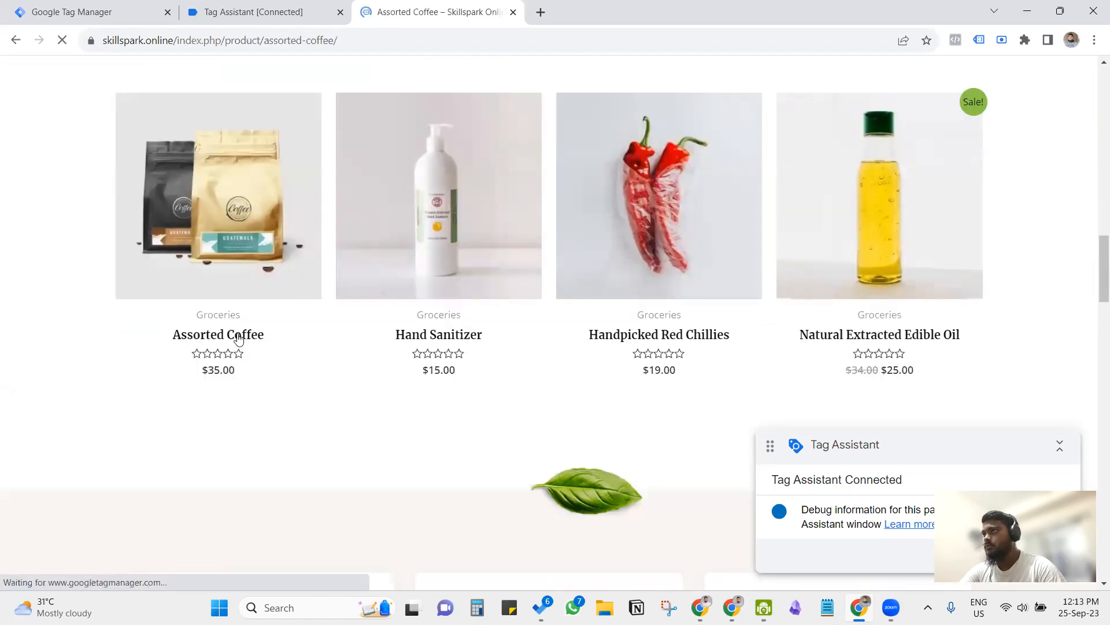
- Open the Link Click event in Tag Assistant and examine its Click URL value
key(ctrl+shift+Tab)
click(69, 227)
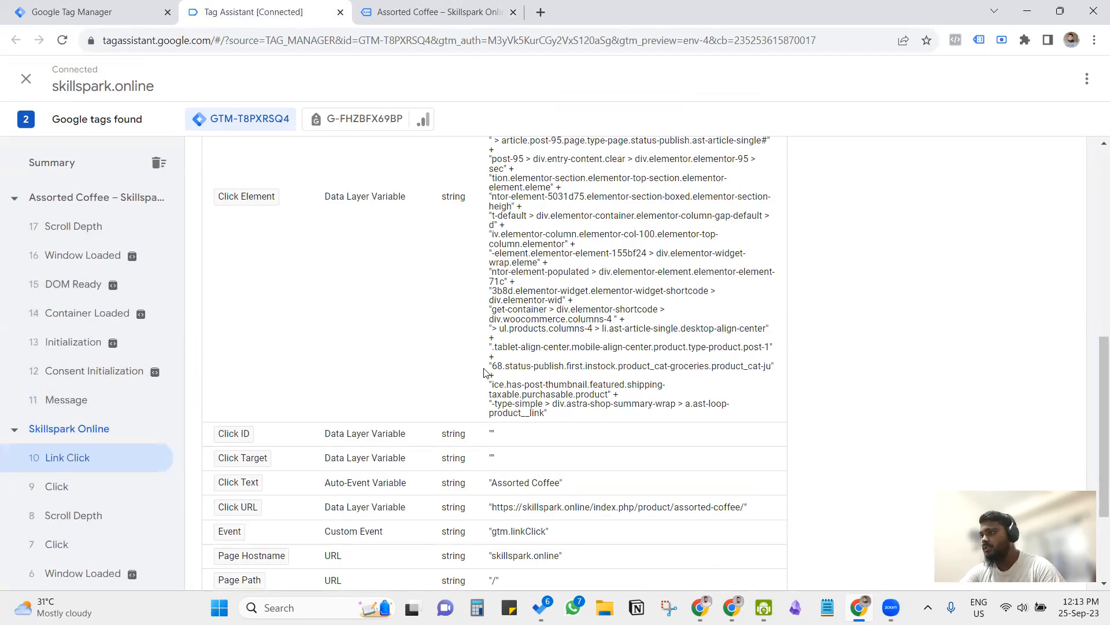
scroll(487, 373, down, 3)
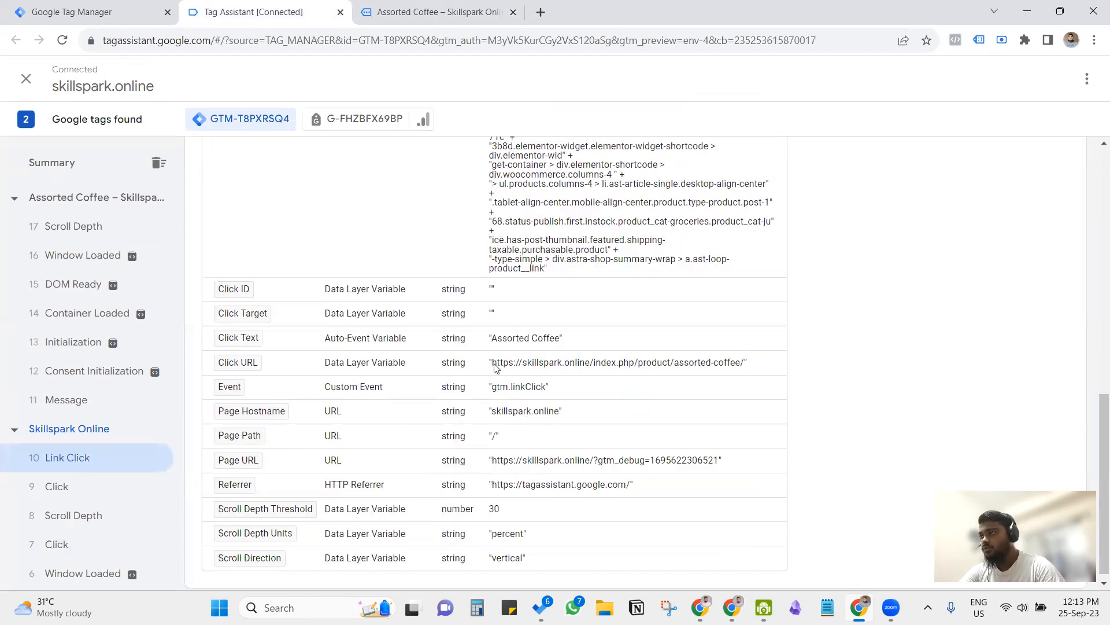
drag(495, 367, 742, 368)
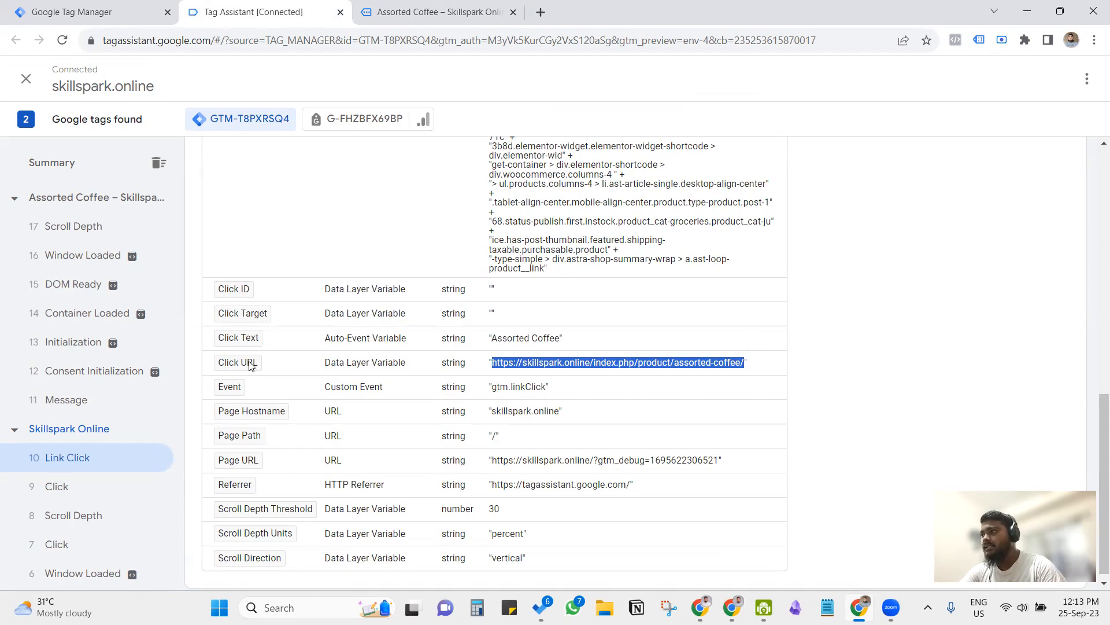
click(347, 371)
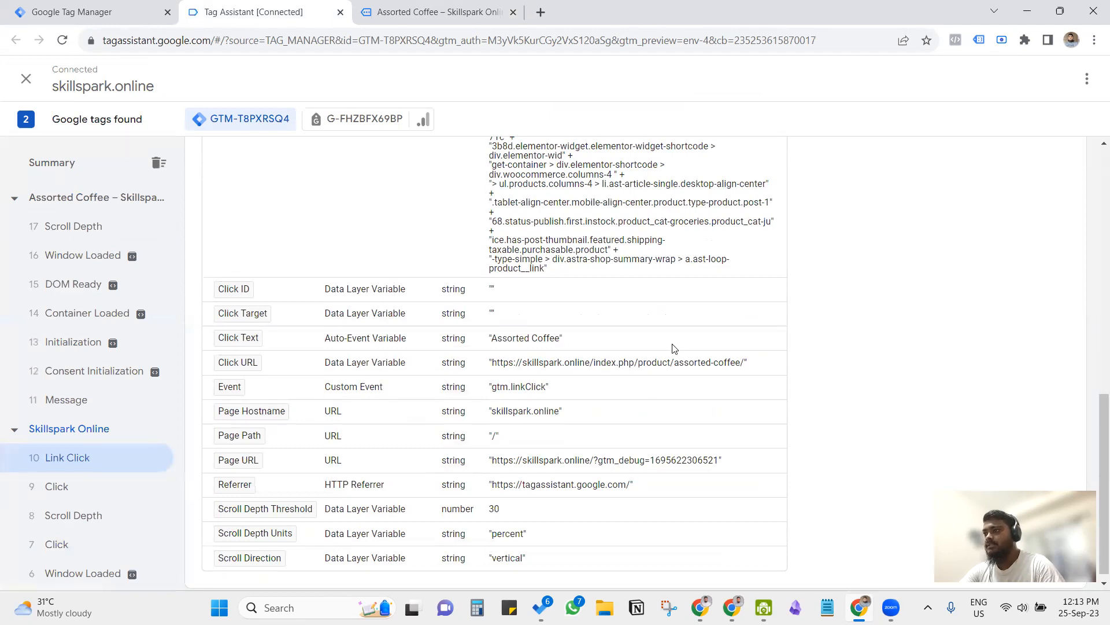
- Load analytics.google.com in a new browser tab
key(ctrl+t)
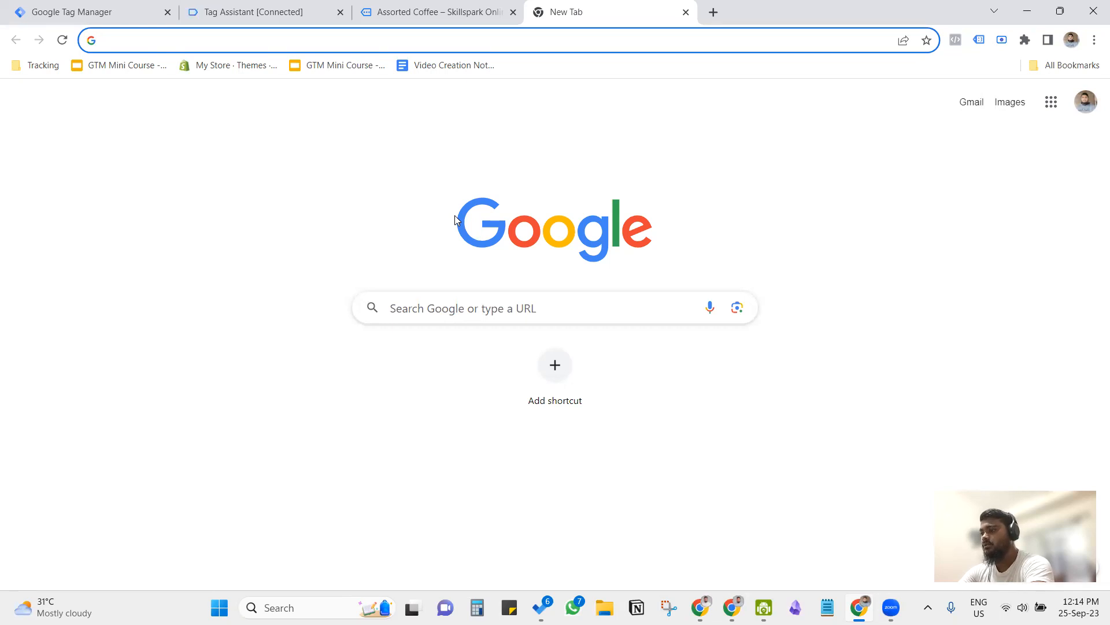
text(analytics.google.com)
key(Return)
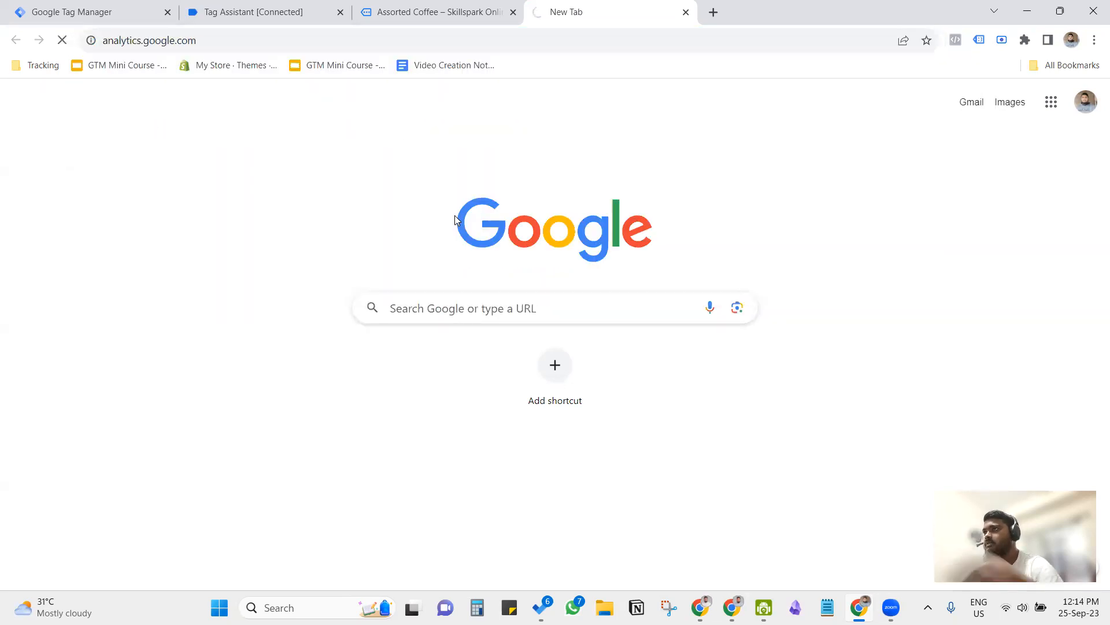
- Return to the store home page from the Assorted Coffee page and look over the Best Selling Products section
click(404, 13)
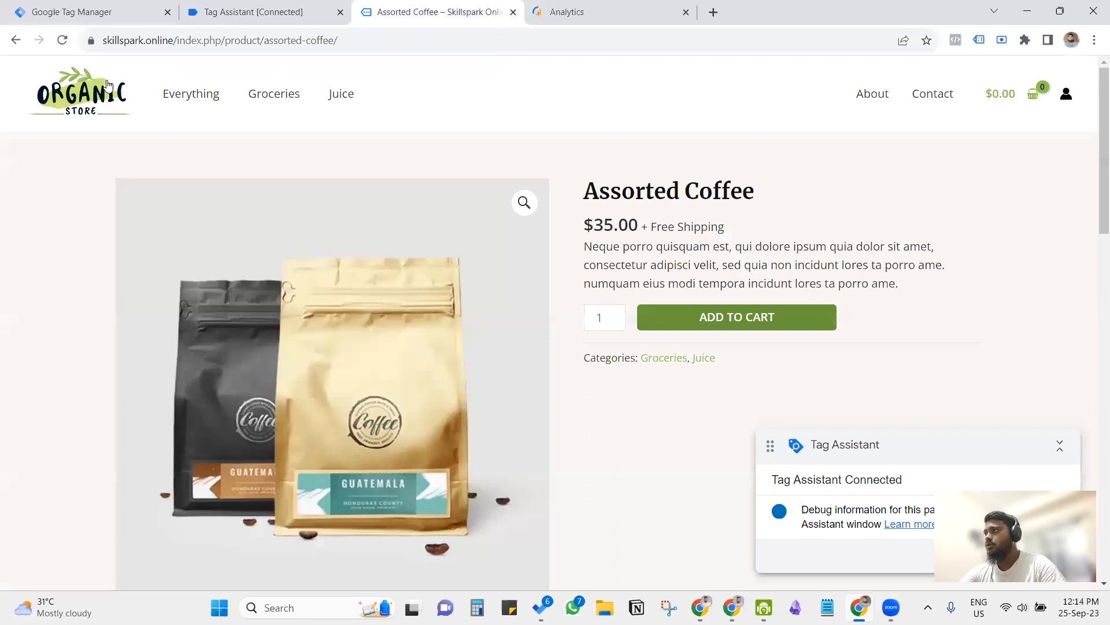
click(79, 92)
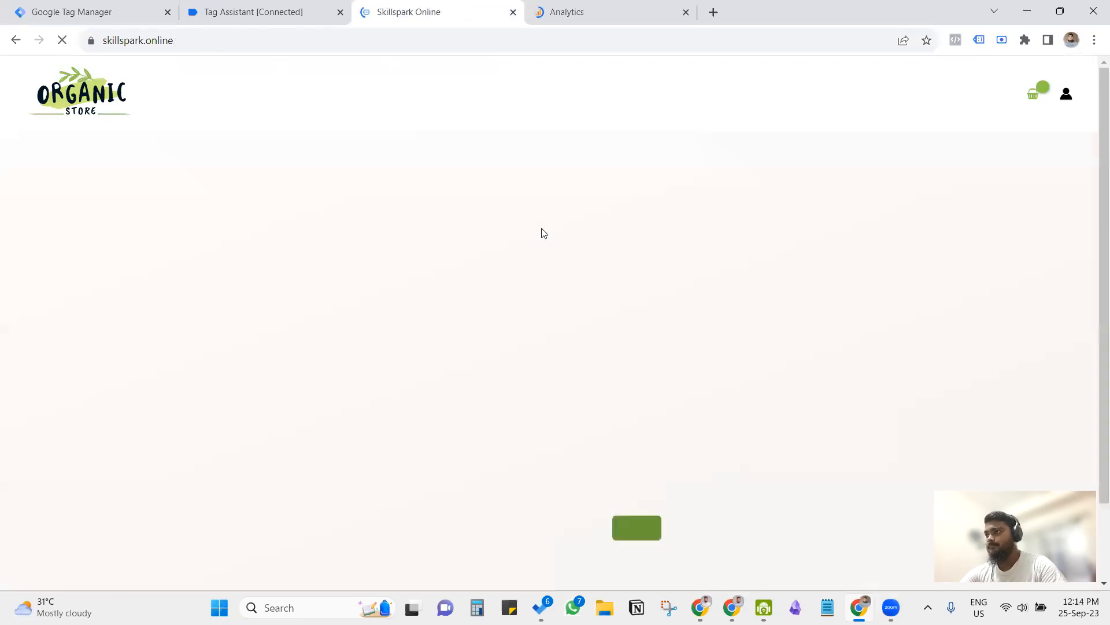
scroll(555, 387, down, 9)
scroll(557, 391, down, 9)
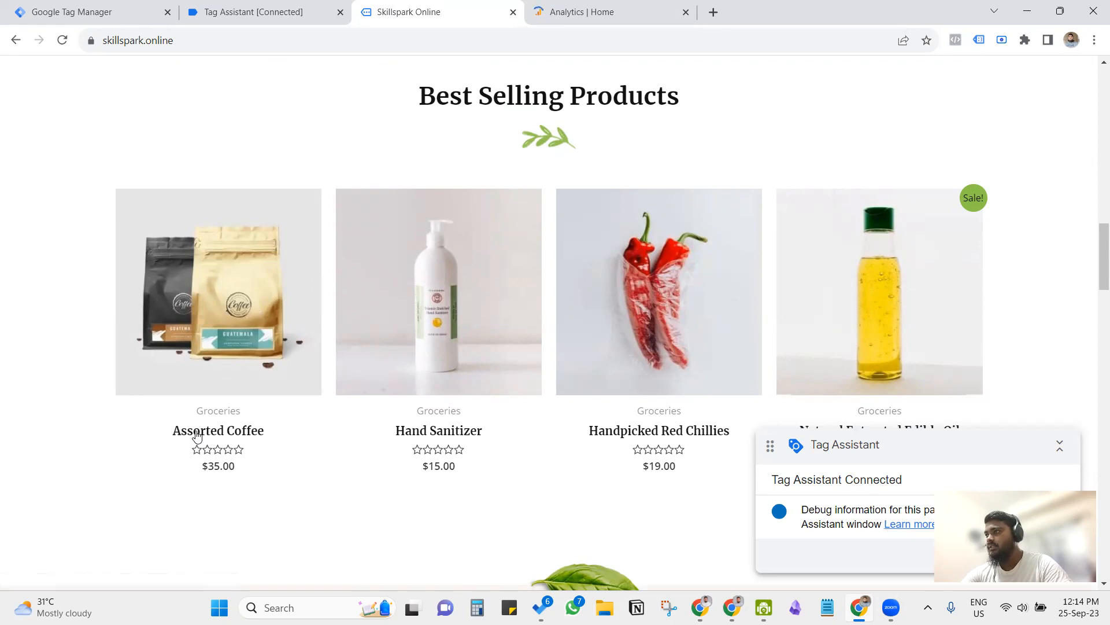
scroll(162, 442, down, 4)
scroll(162, 442, down, 2)
scroll(193, 376, up, 4)
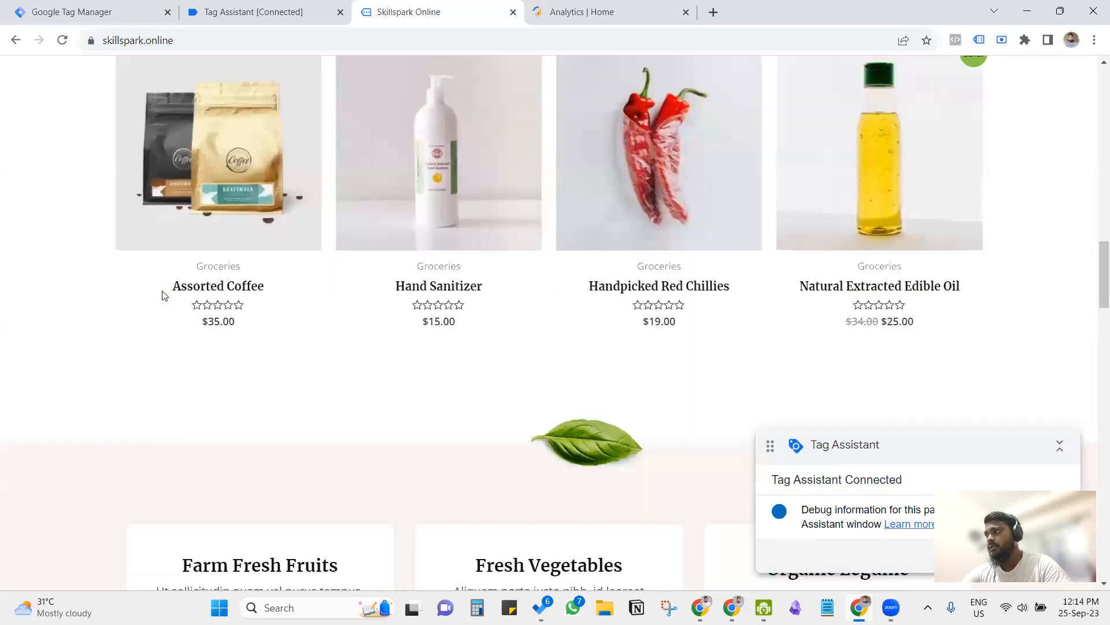
- Switch to Tag Manager and start a new trigger, opening its choice of trigger types
click(240, 12)
click(64, 13)
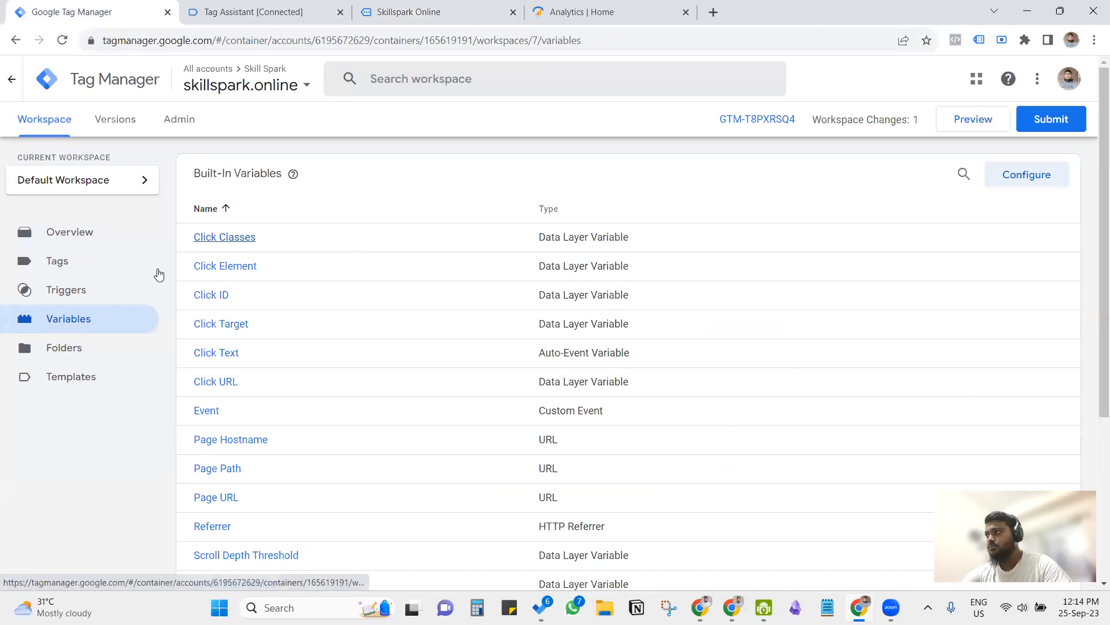
click(80, 271)
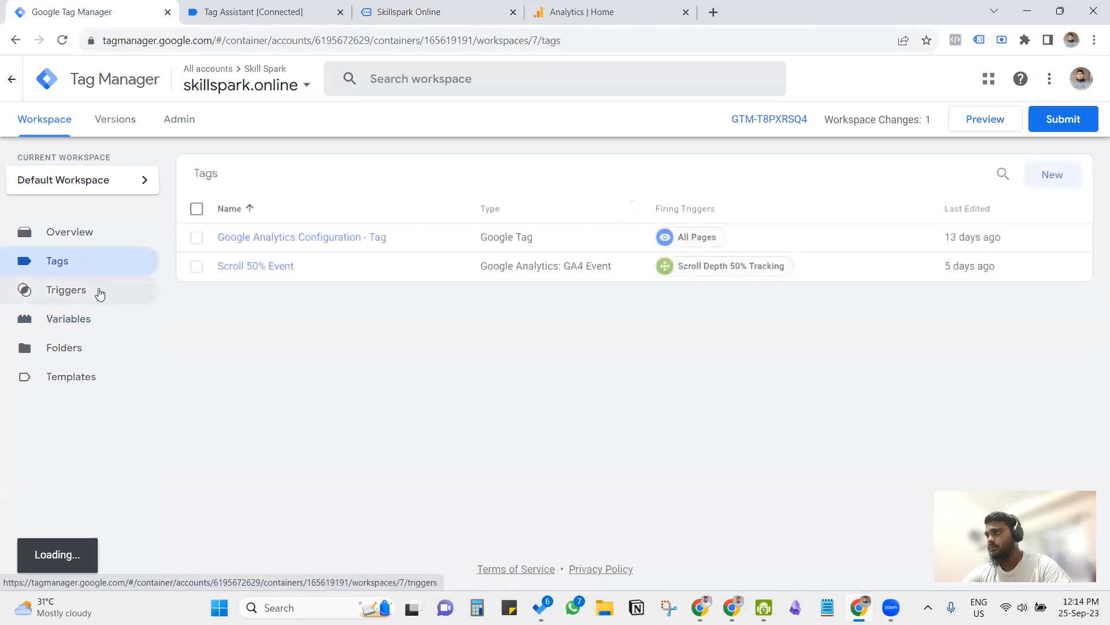
click(100, 295)
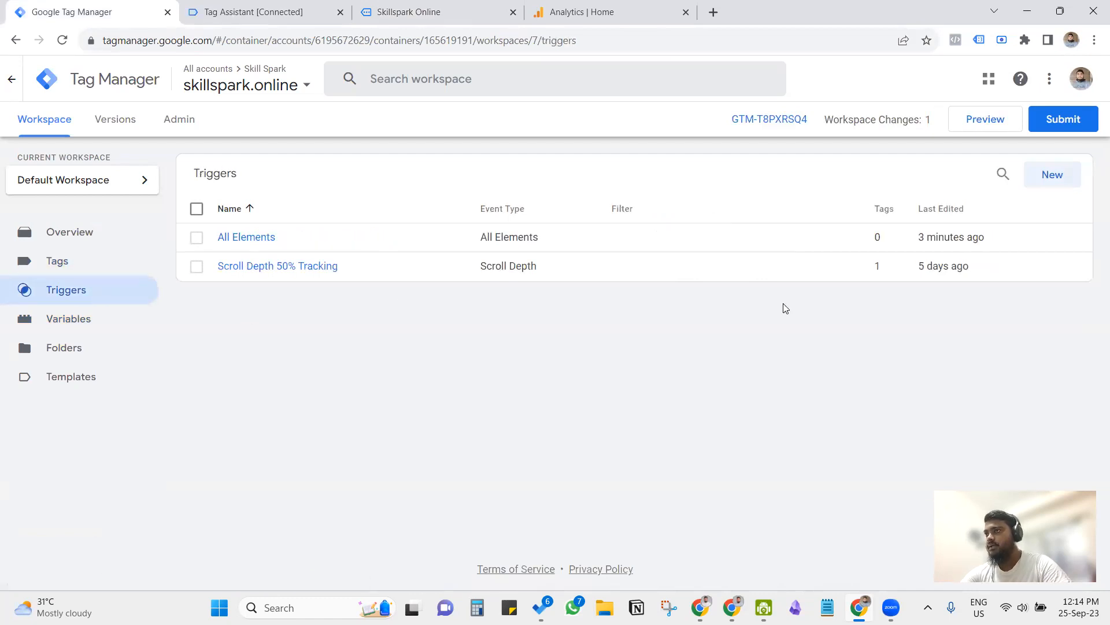
click(1038, 188)
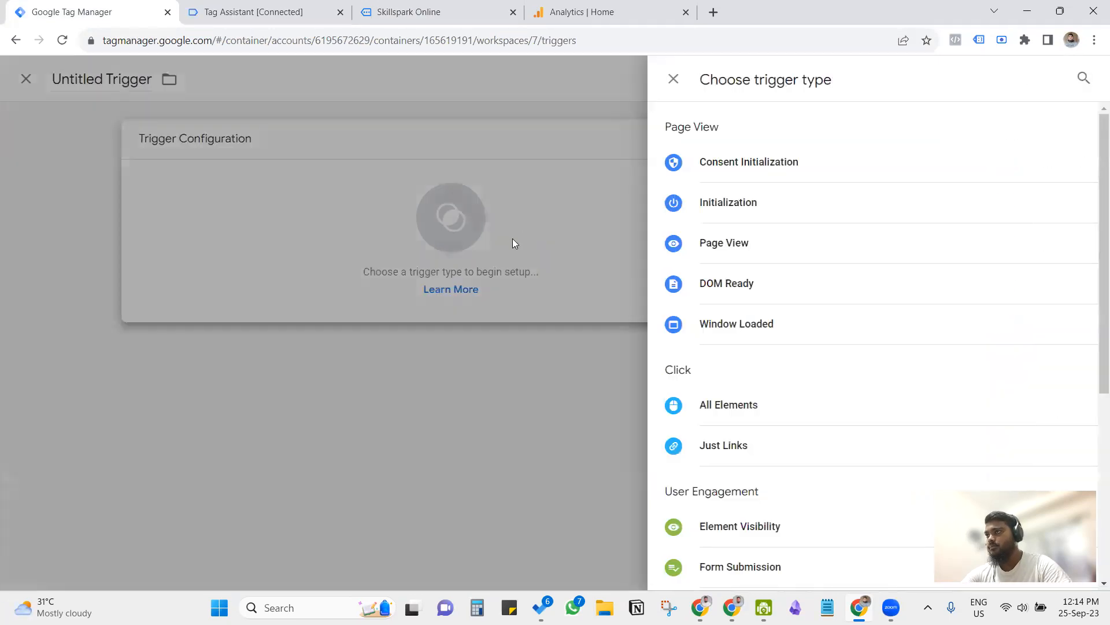
- Make another test click on the Assorted Coffee product title in the store and return to the Tag Assistant session
click(283, 5)
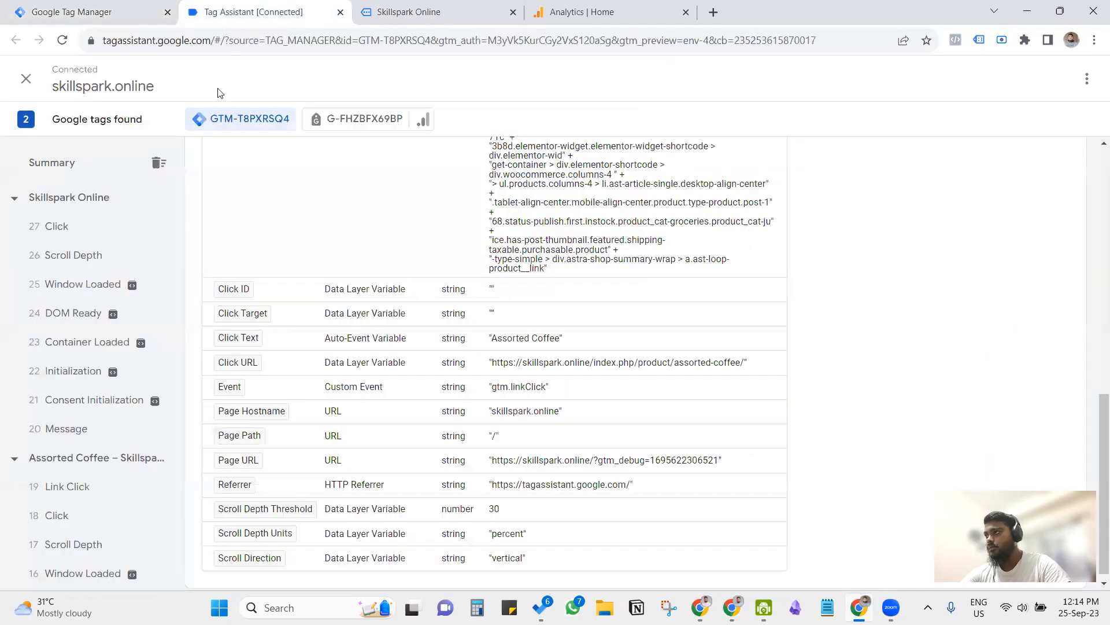
click(425, 15)
click(203, 291)
click(255, 12)
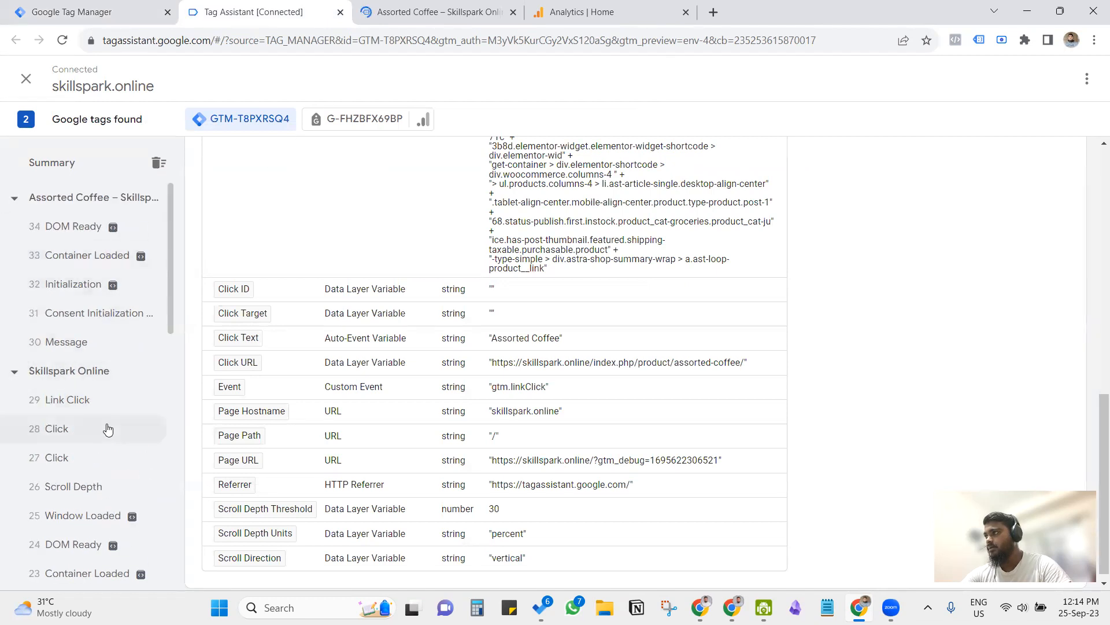
- Open the newest Link Click event in Tag Assistant and examine its Click URL value
click(79, 452)
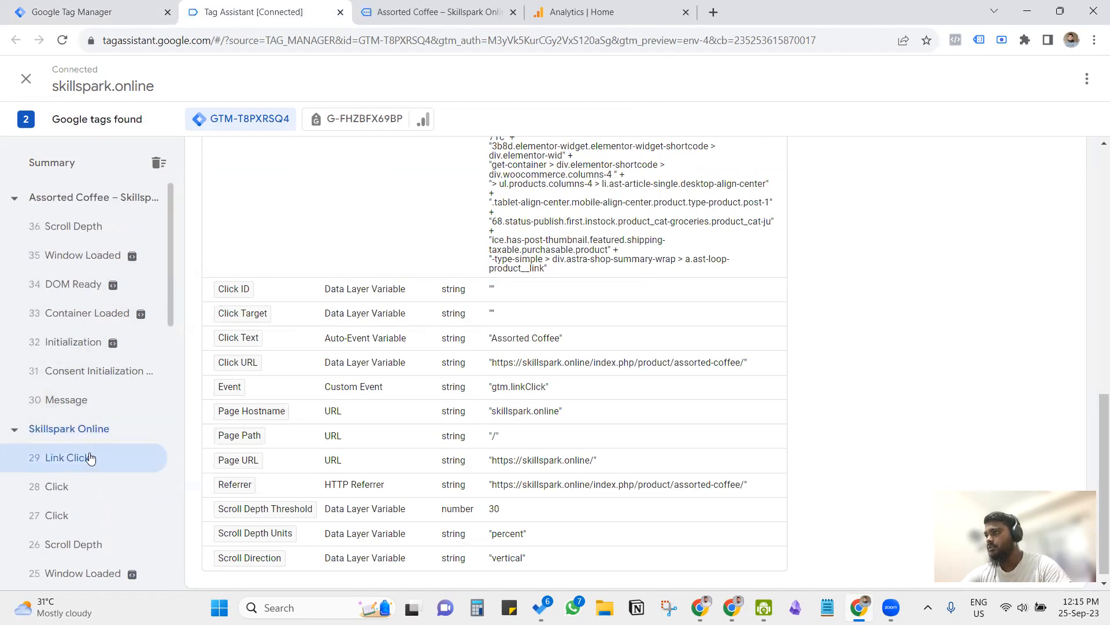
scroll(260, 463, down, 1)
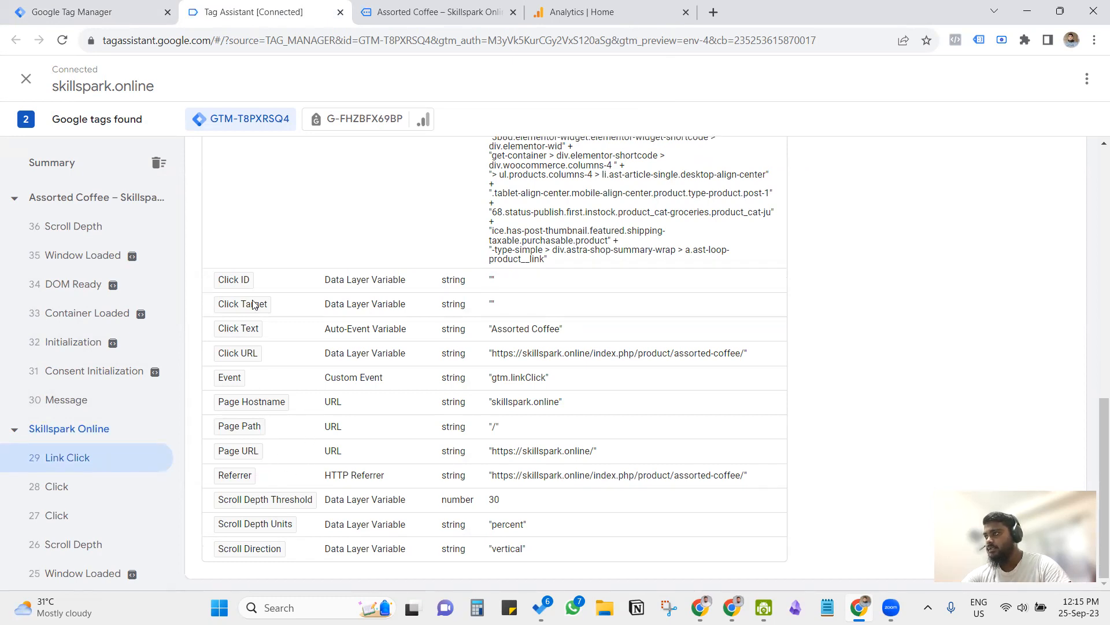
drag(493, 358, 747, 359)
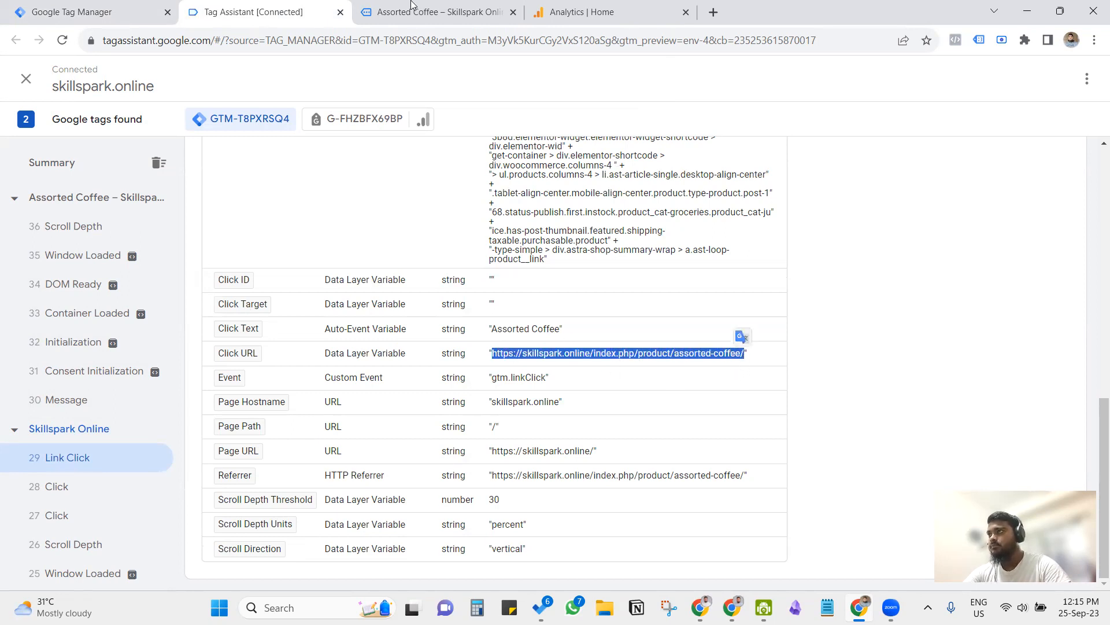
- Set the new Tag Manager trigger's type to Click - Just Links, firing on Some Link Clicks
click(412, 7)
click(91, 8)
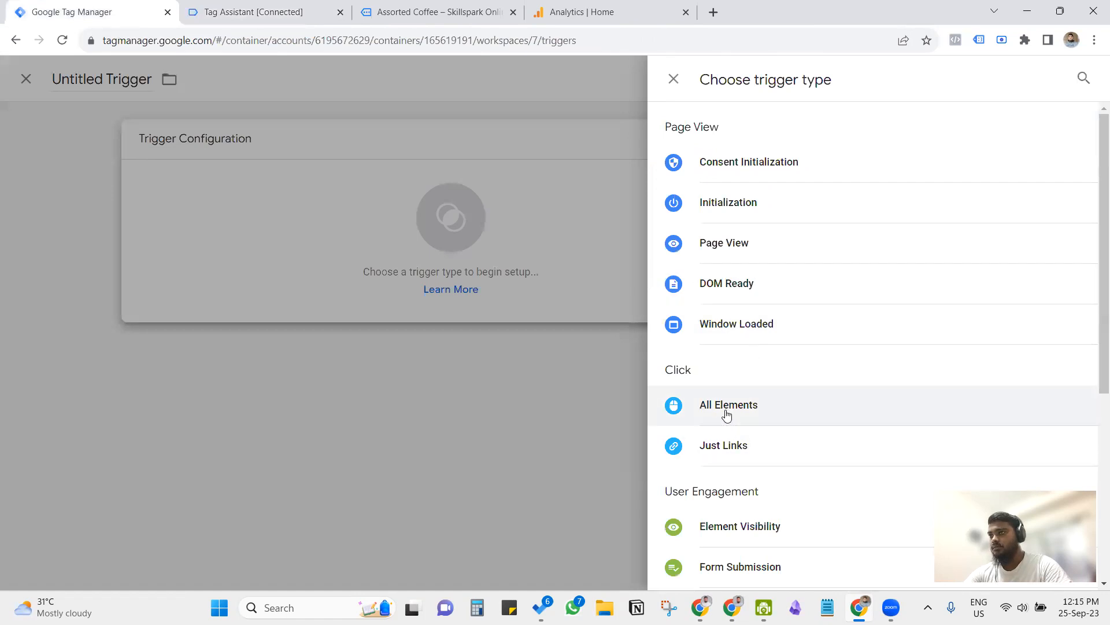
click(724, 449)
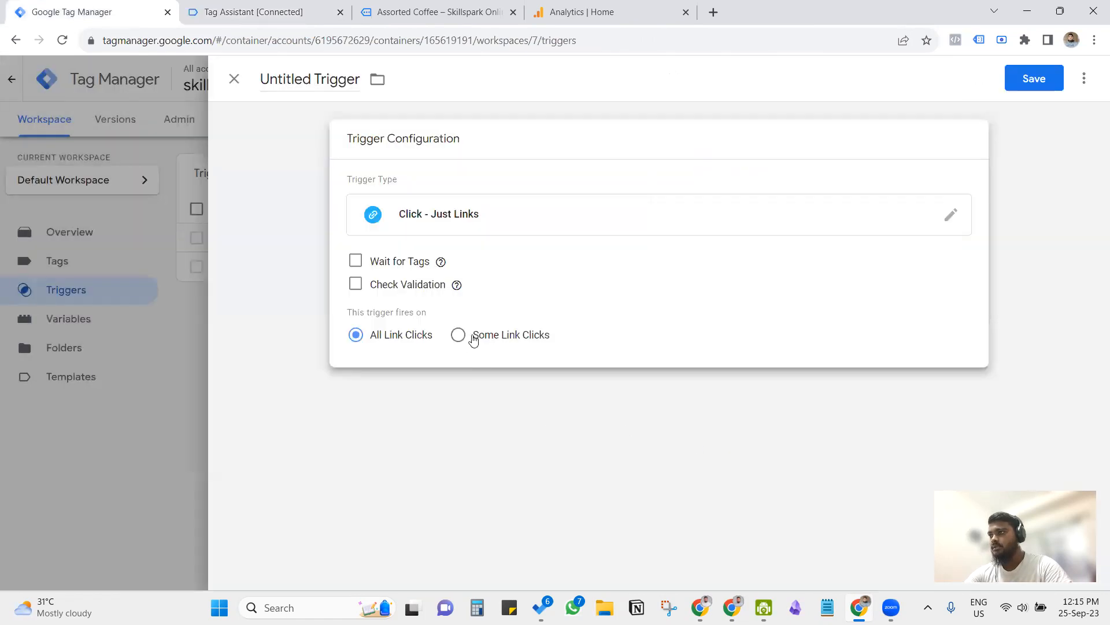
click(458, 335)
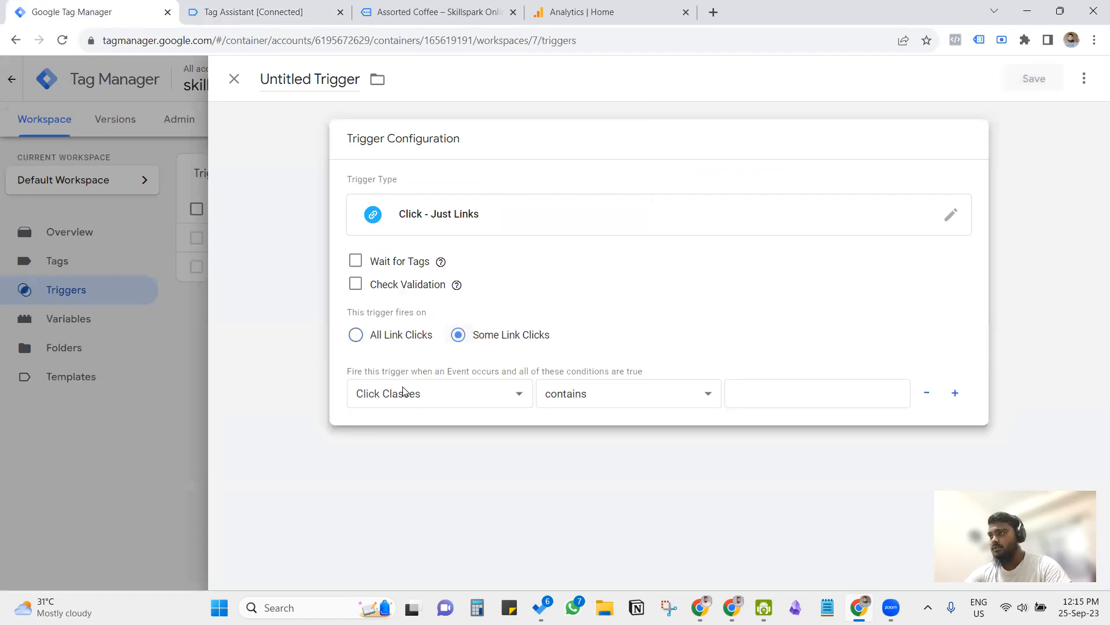
- Review the click trigger types and the Assorted Coffee product page, keeping Just Links as the trigger type
click(945, 218)
click(642, 88)
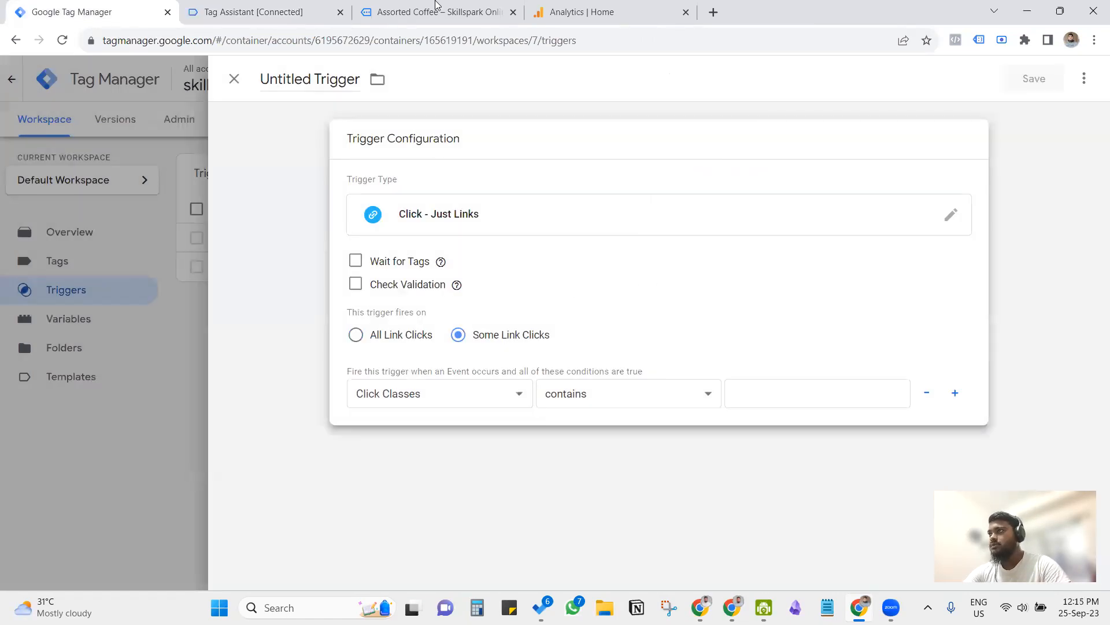
click(306, 7)
click(437, 11)
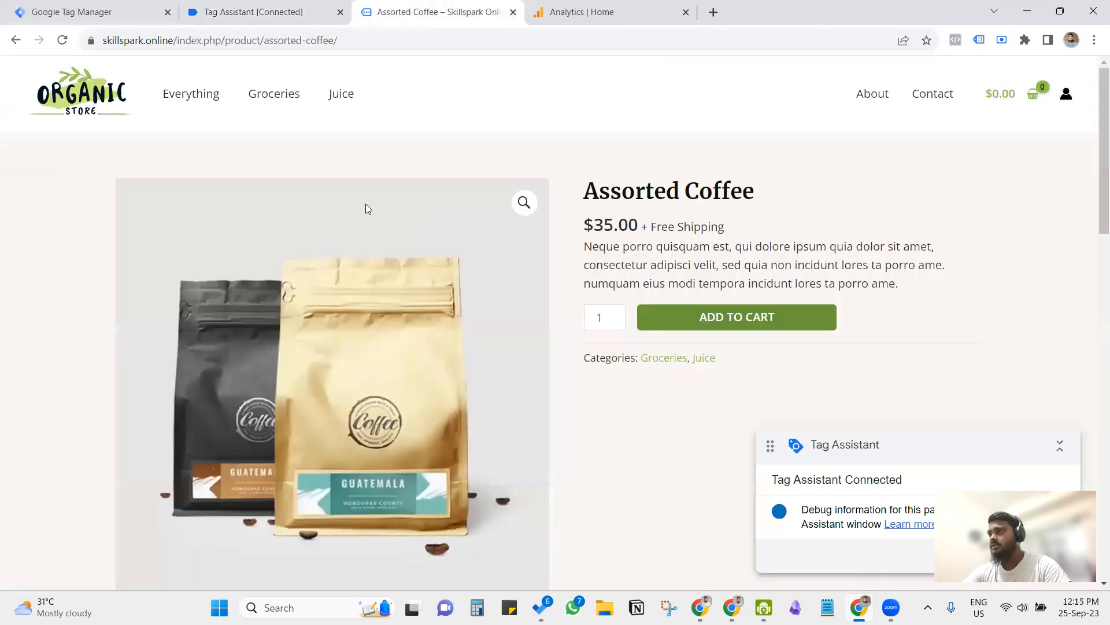
click(94, 8)
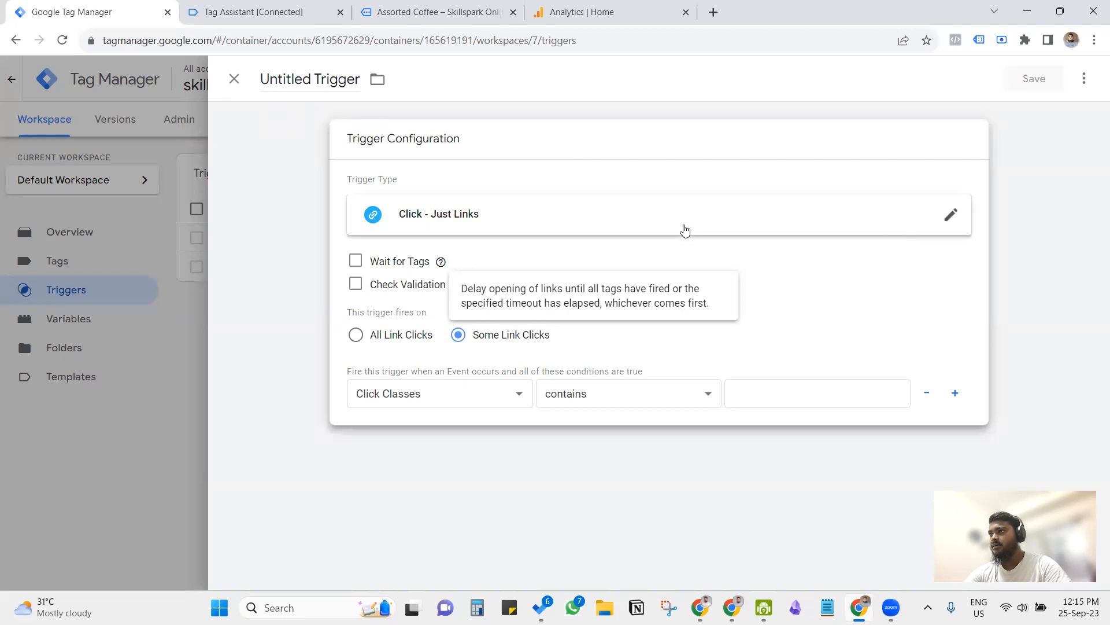
click(917, 226)
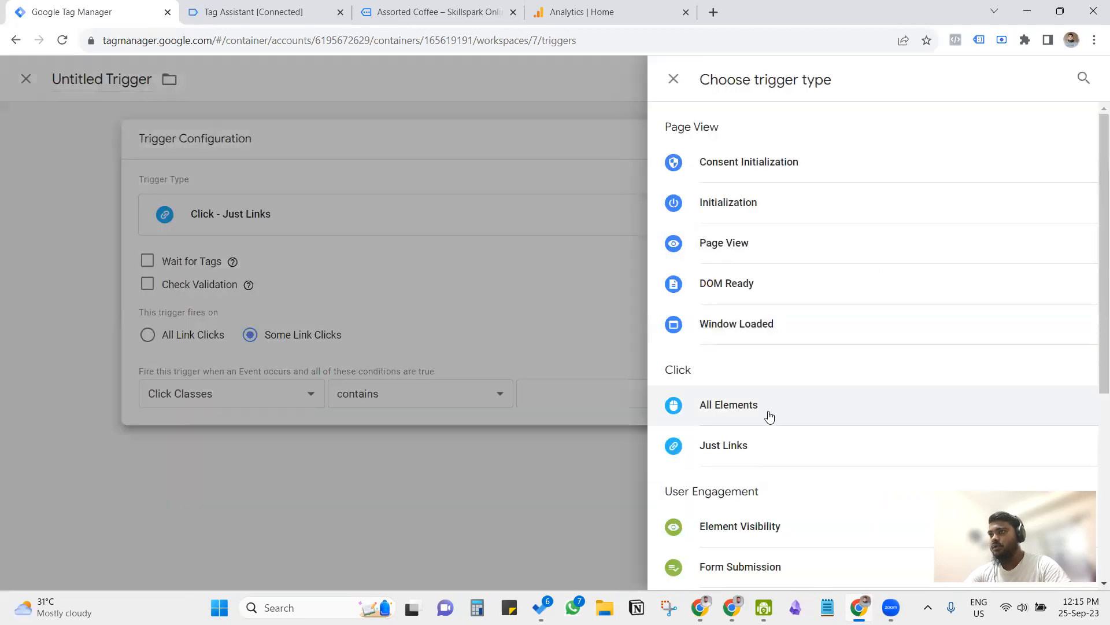
click(751, 452)
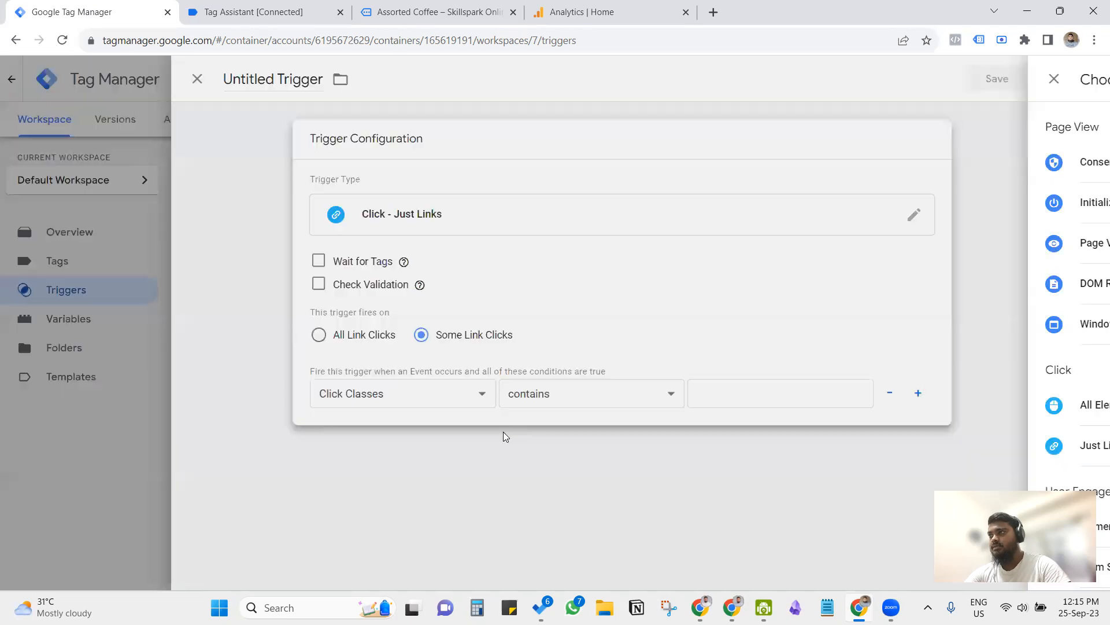
click(390, 393)
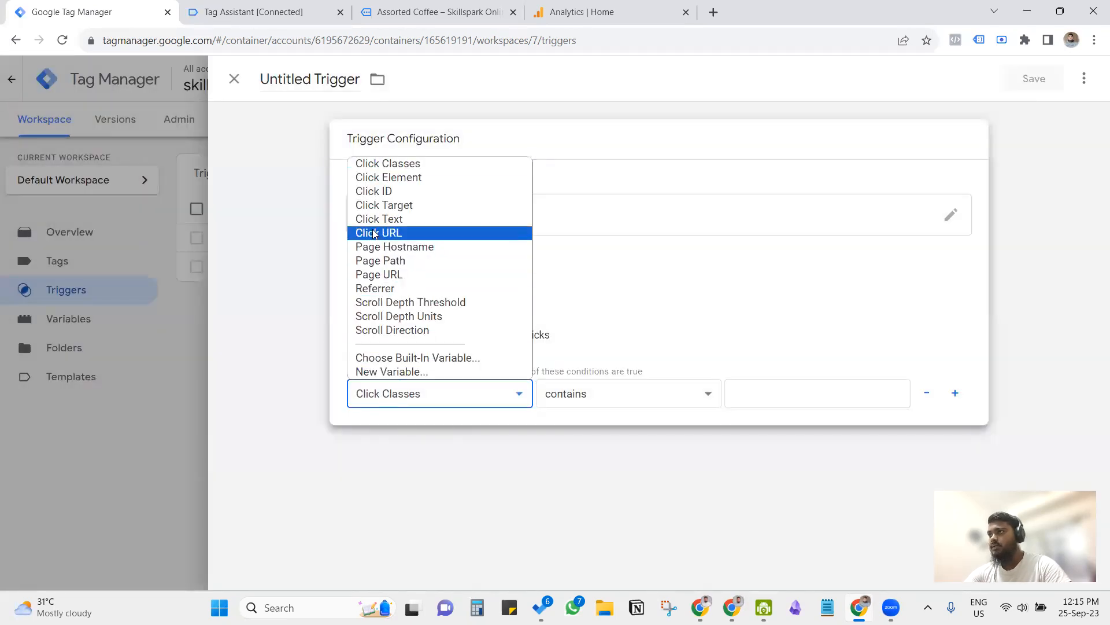
click(442, 234)
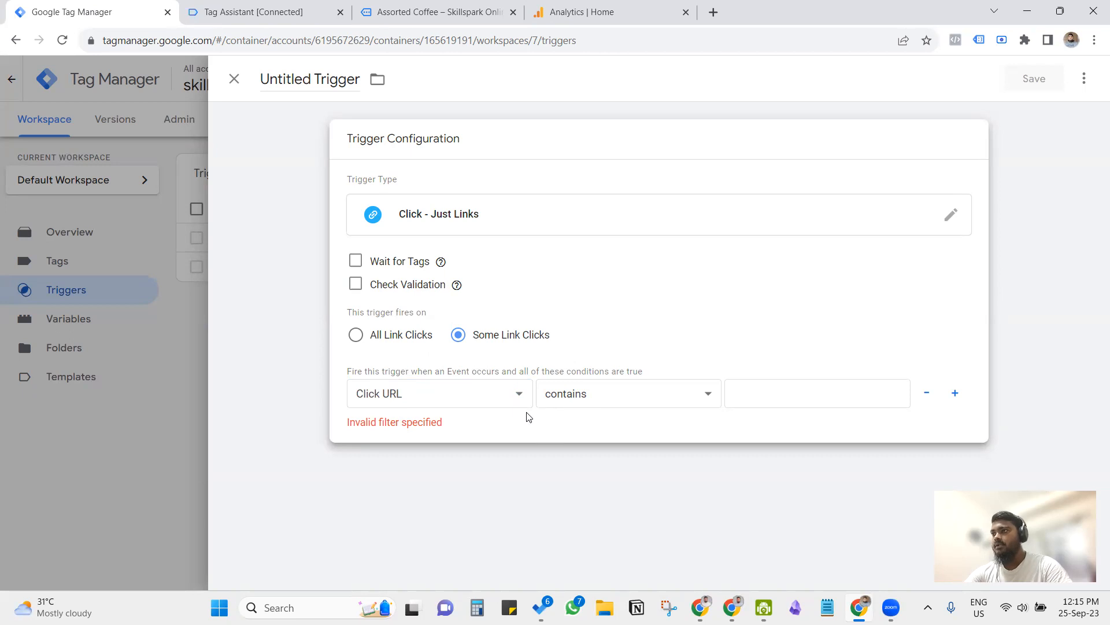
click(568, 398)
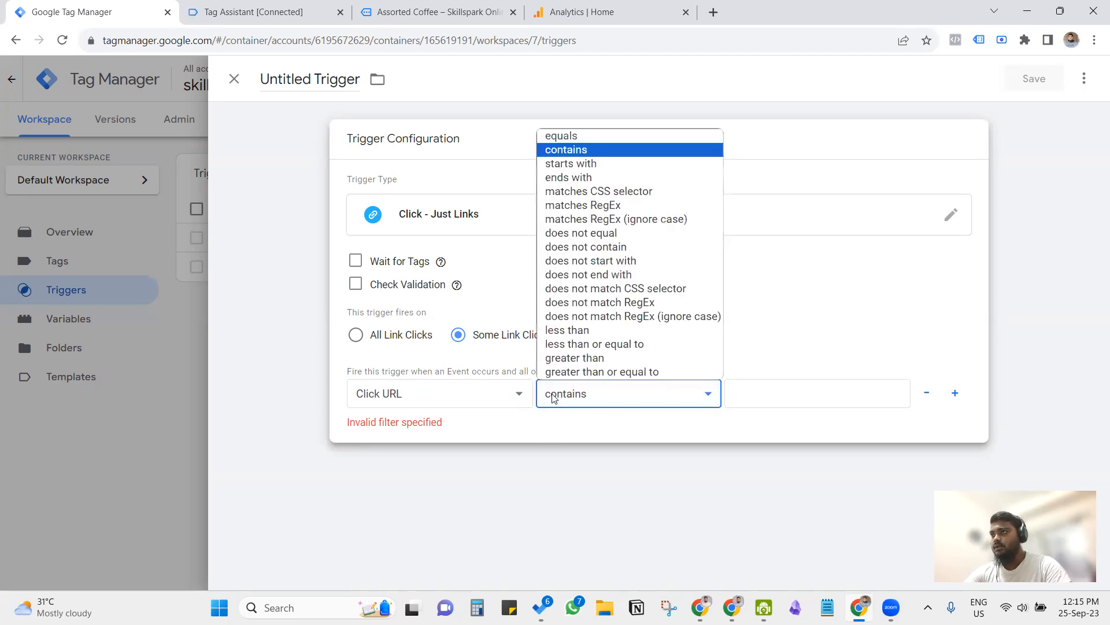
click(598, 139)
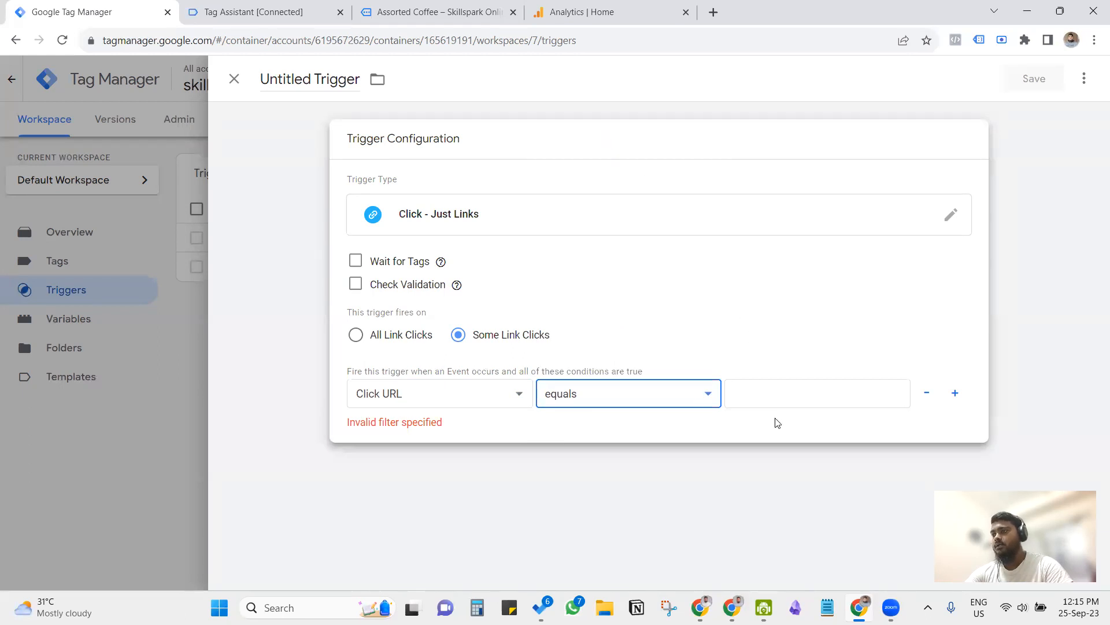
click(749, 395)
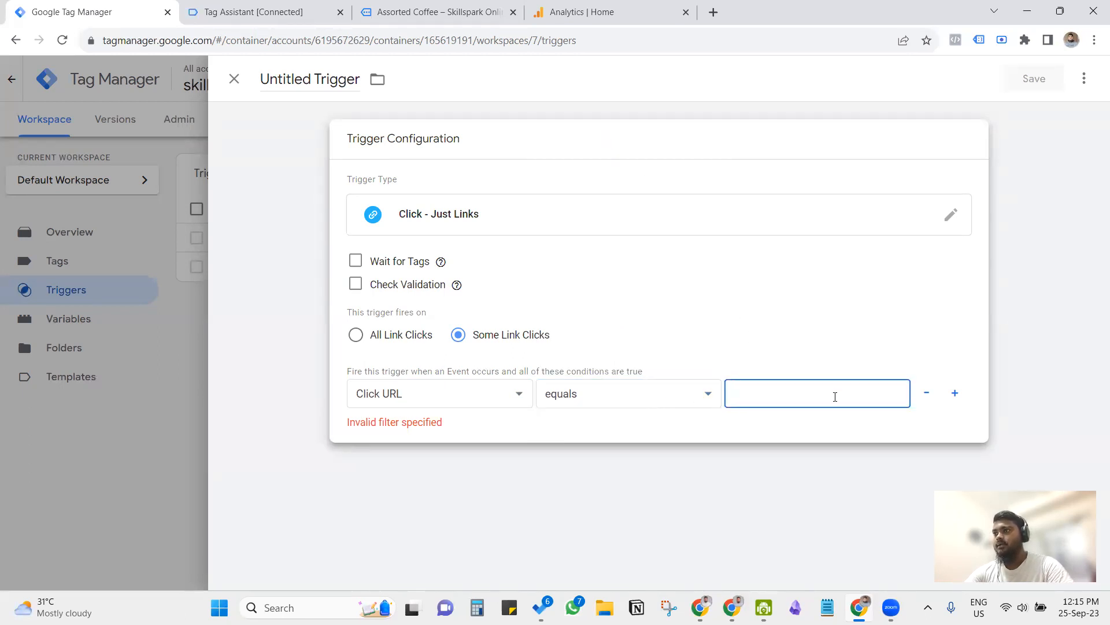
key(ctrl+v)
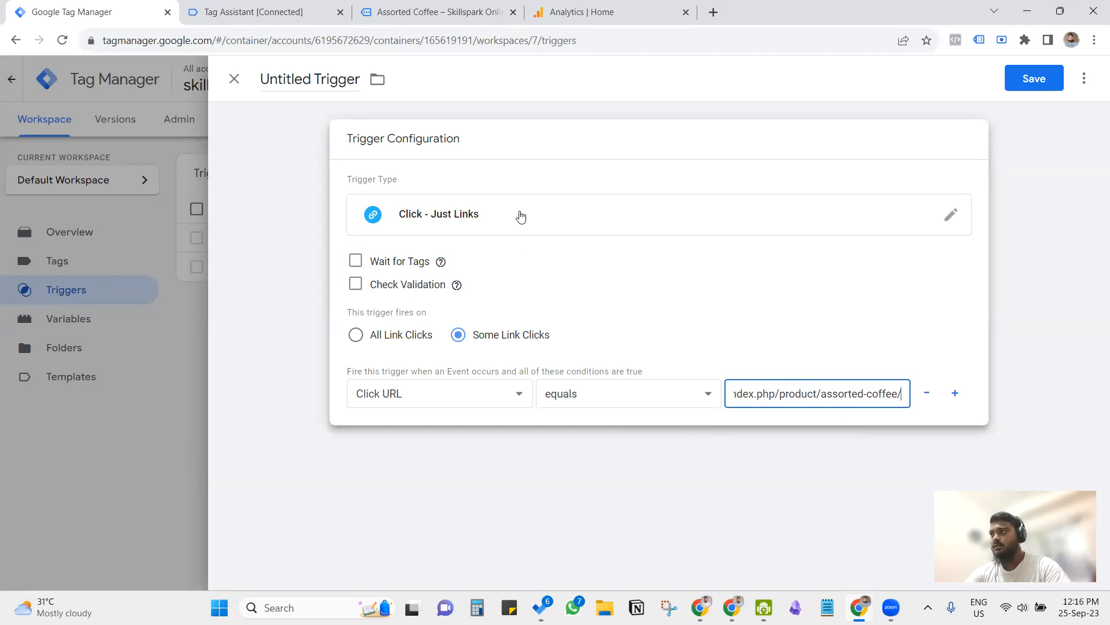
- Save the trigger under the name Assorted Cofee Link Click Trigger
click(1017, 84)
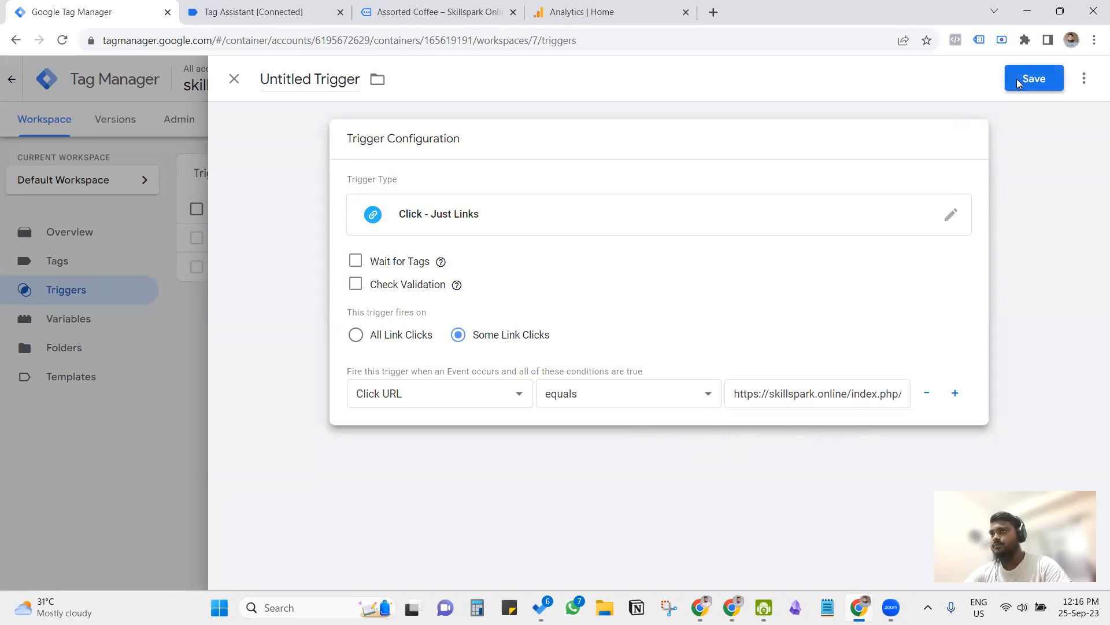
text(Assorted Cofee Link Click Trig)
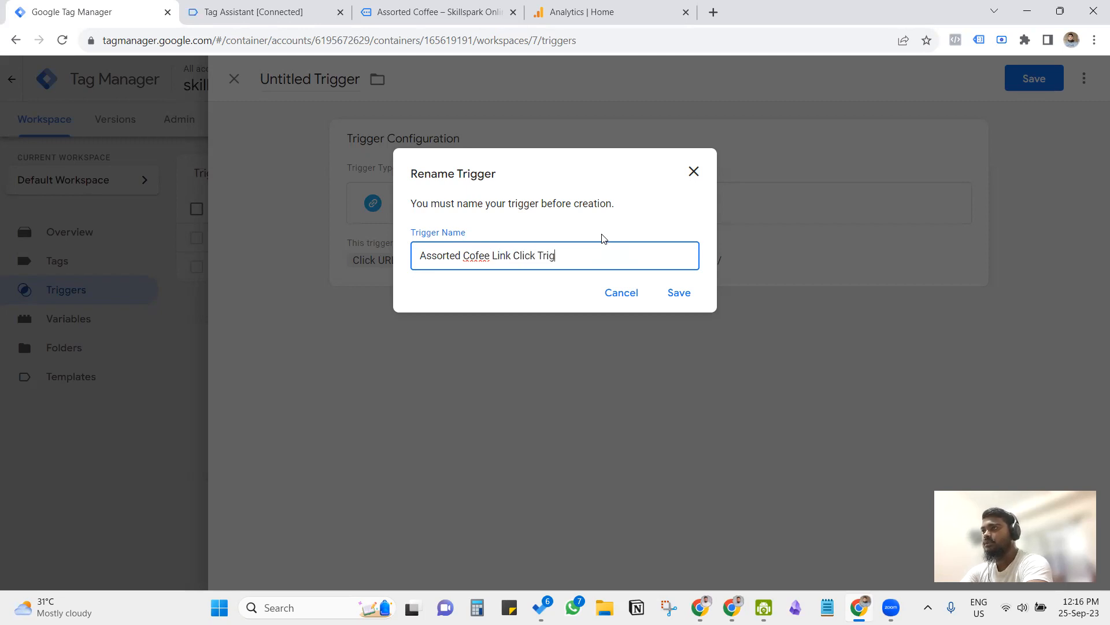
key(Return)
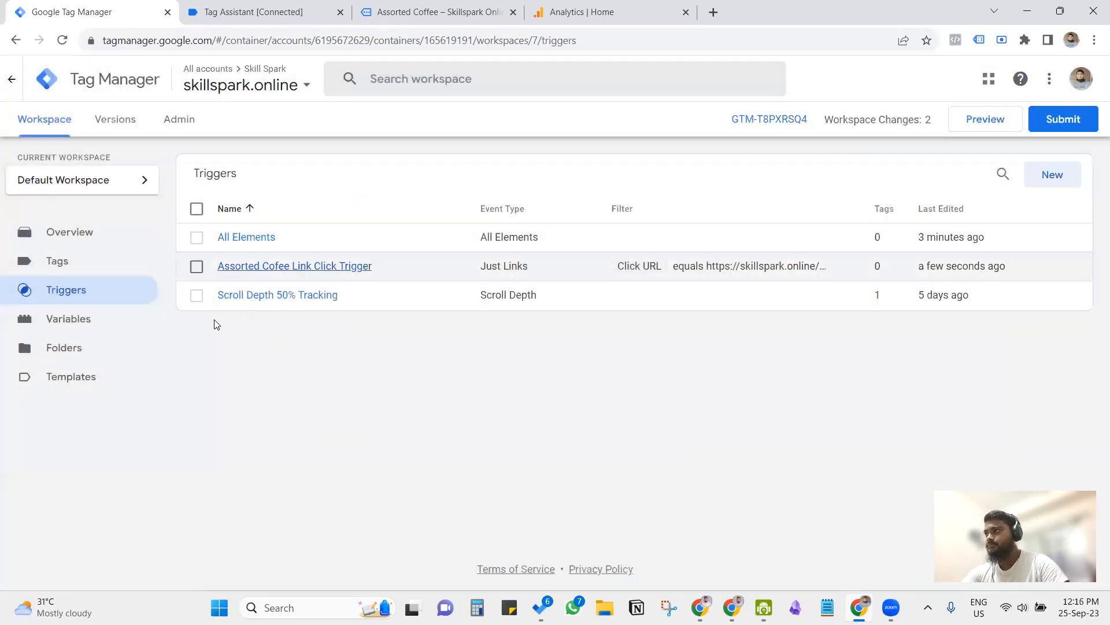
- Show the container's tags, open DebugView for the skillspark.online property in Google Analytics, and return to Tag Manager
click(90, 269)
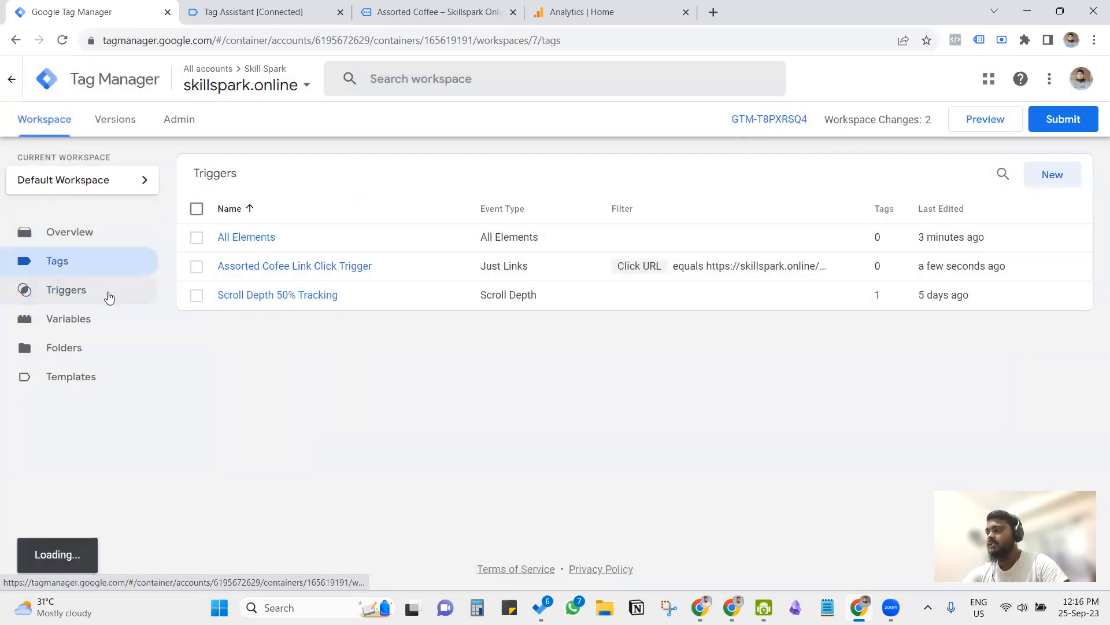
click(654, 8)
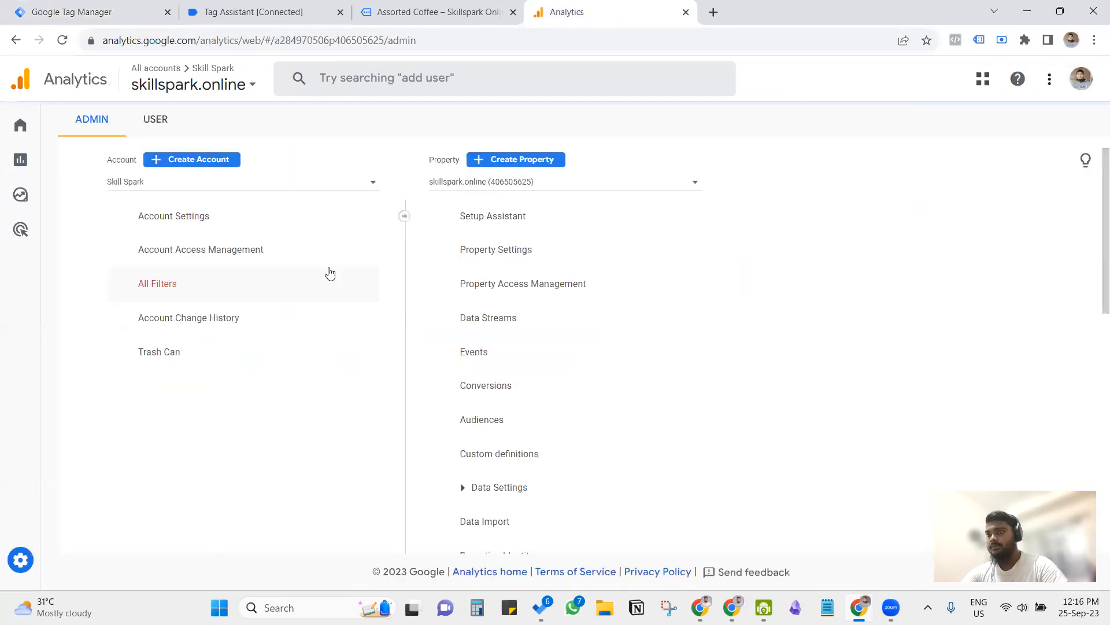
scroll(503, 451, down, 2)
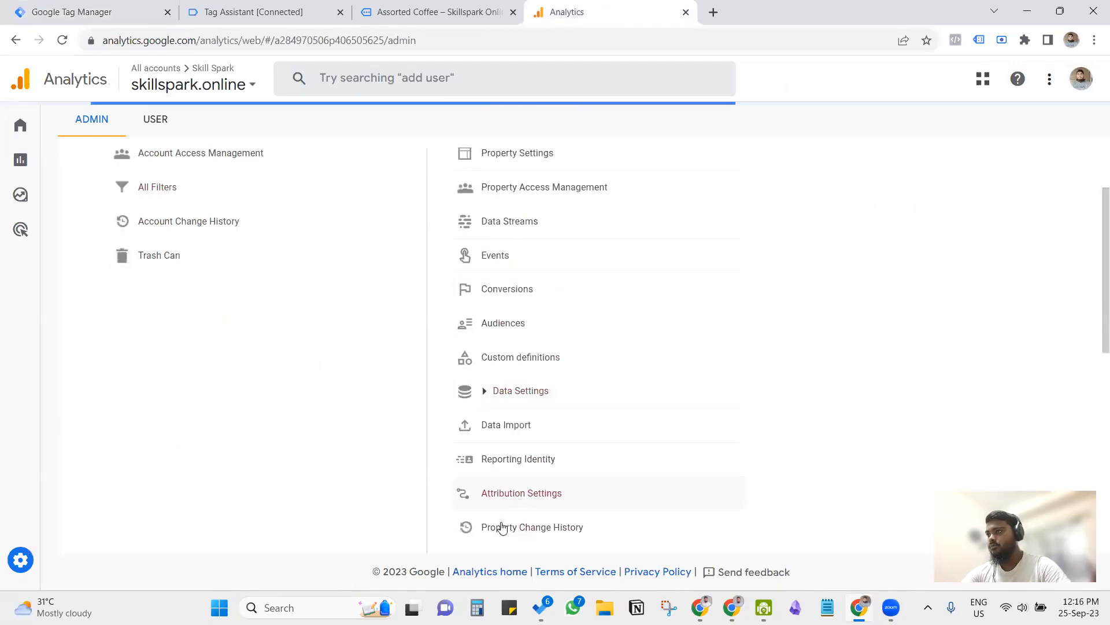
scroll(502, 527, down, 2)
click(497, 501)
click(26, 12)
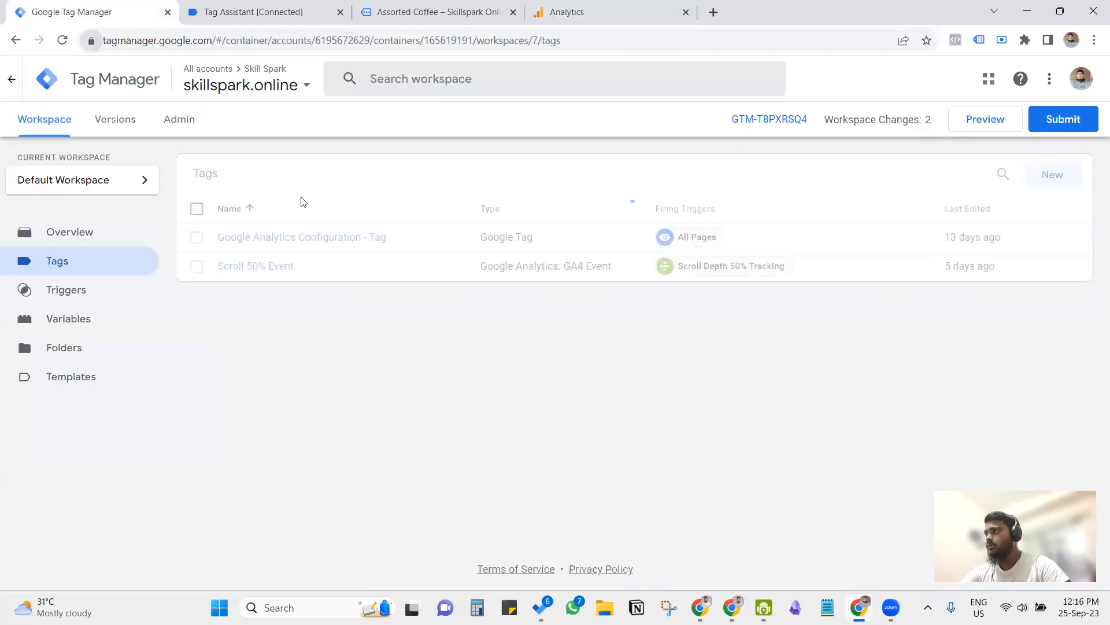
- Create a new tag of type Google Analytics: GA4 Event
click(1052, 174)
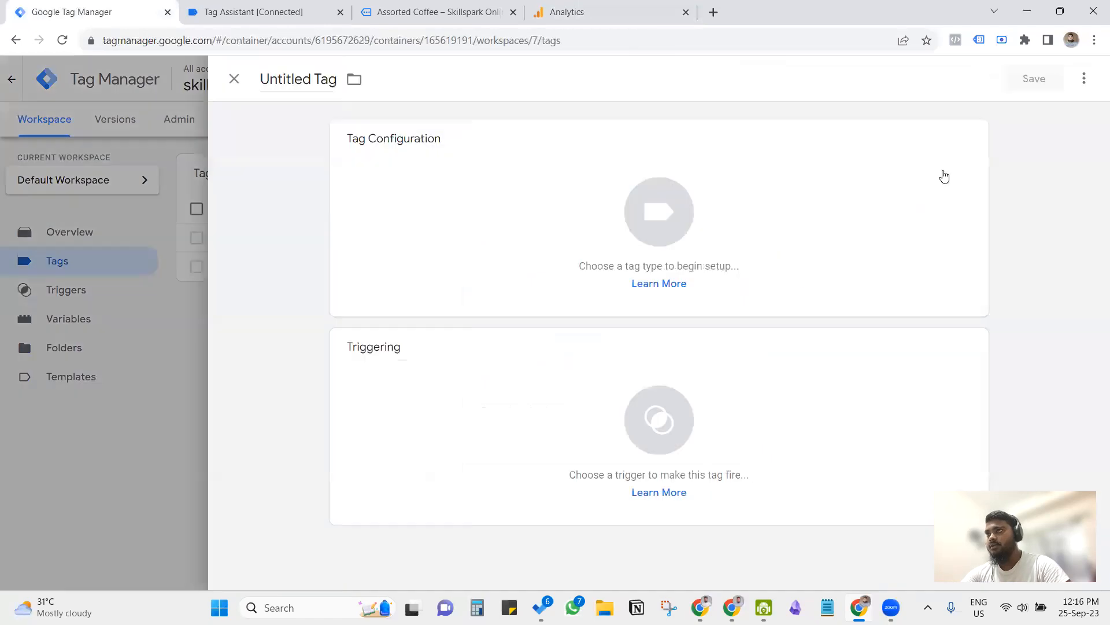
click(554, 255)
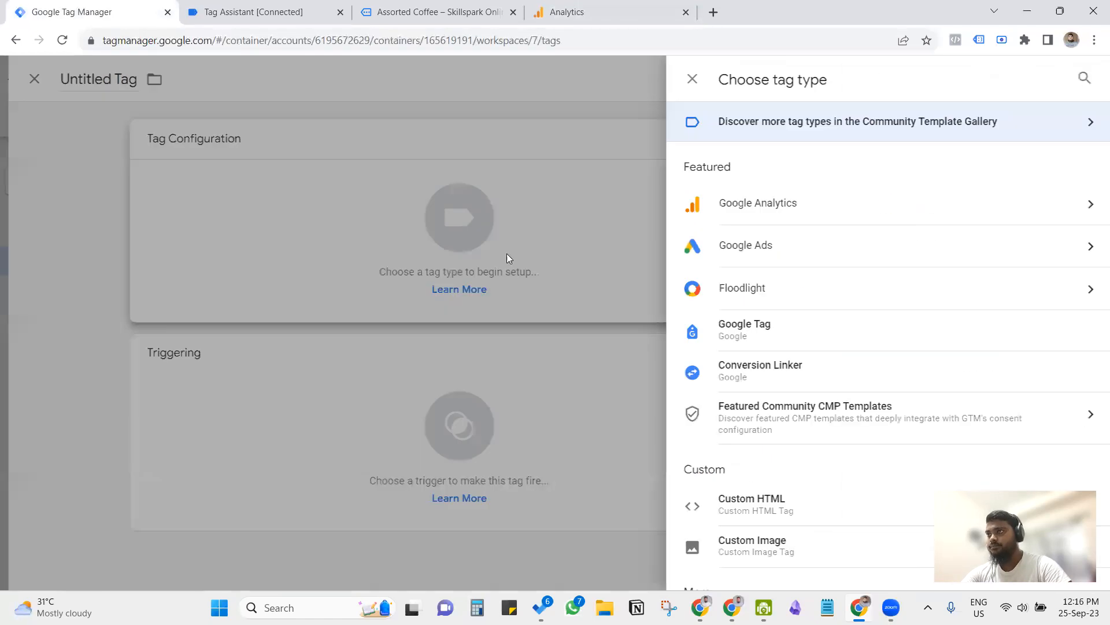
click(254, 195)
click(593, 210)
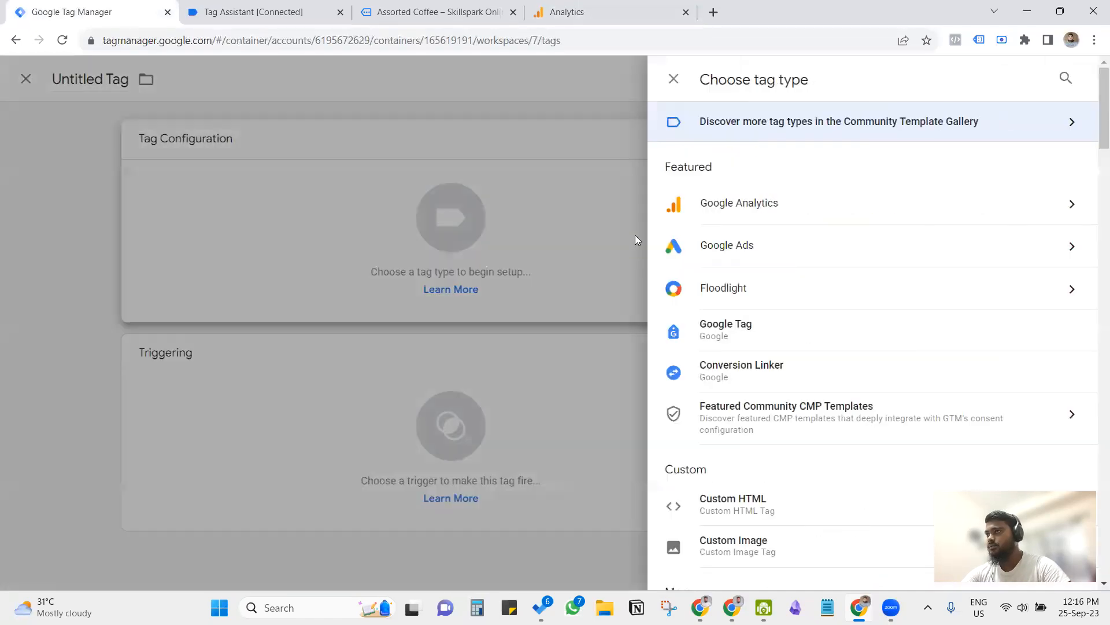
click(757, 208)
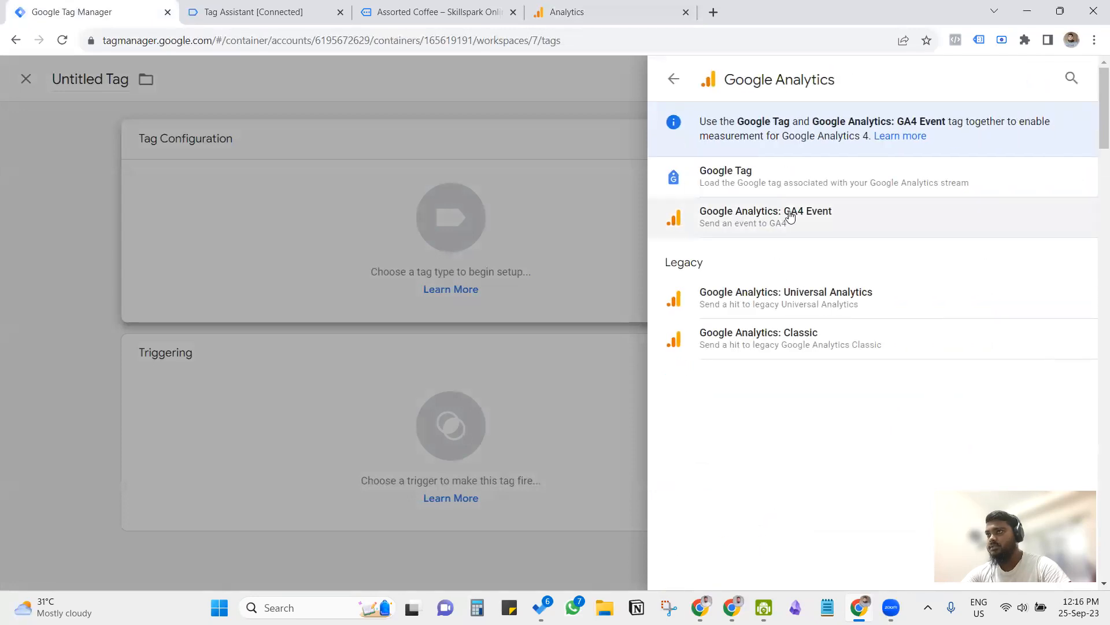
click(829, 229)
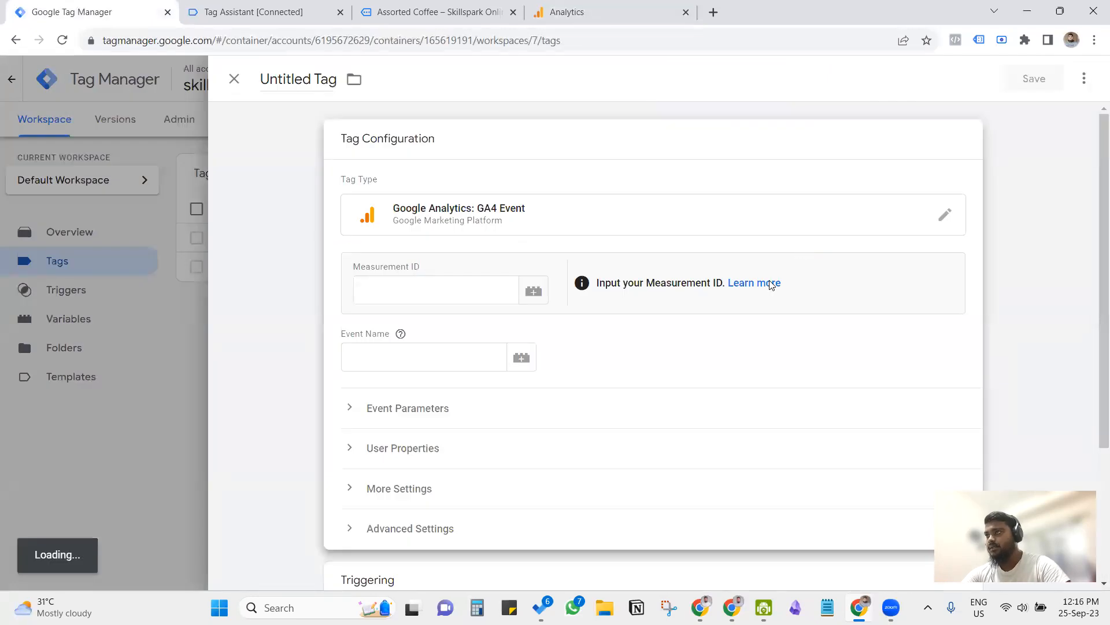
- Switch to Google Analytics and open the details of the Skillspark Online web data stream to find its Measurement ID
click(460, 295)
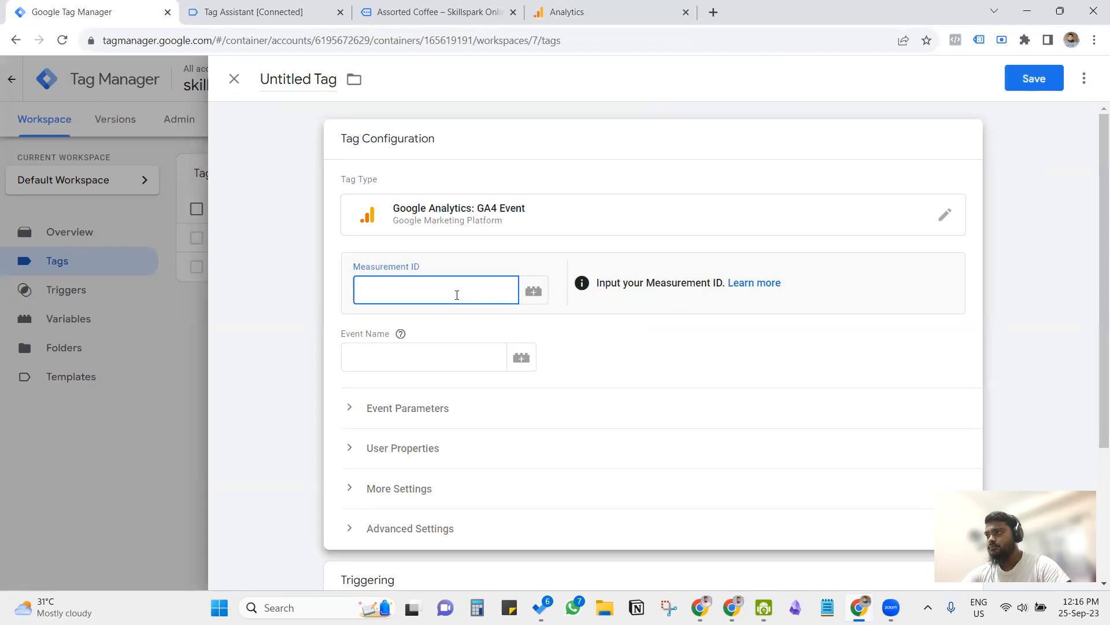
click(559, 12)
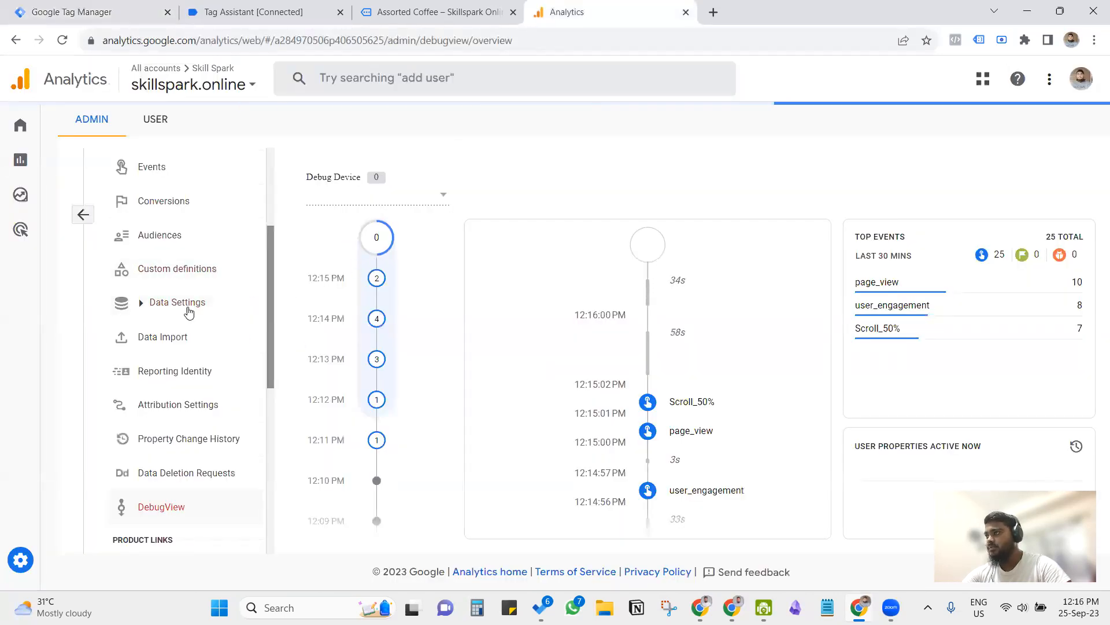
scroll(186, 310, up, 3)
click(184, 230)
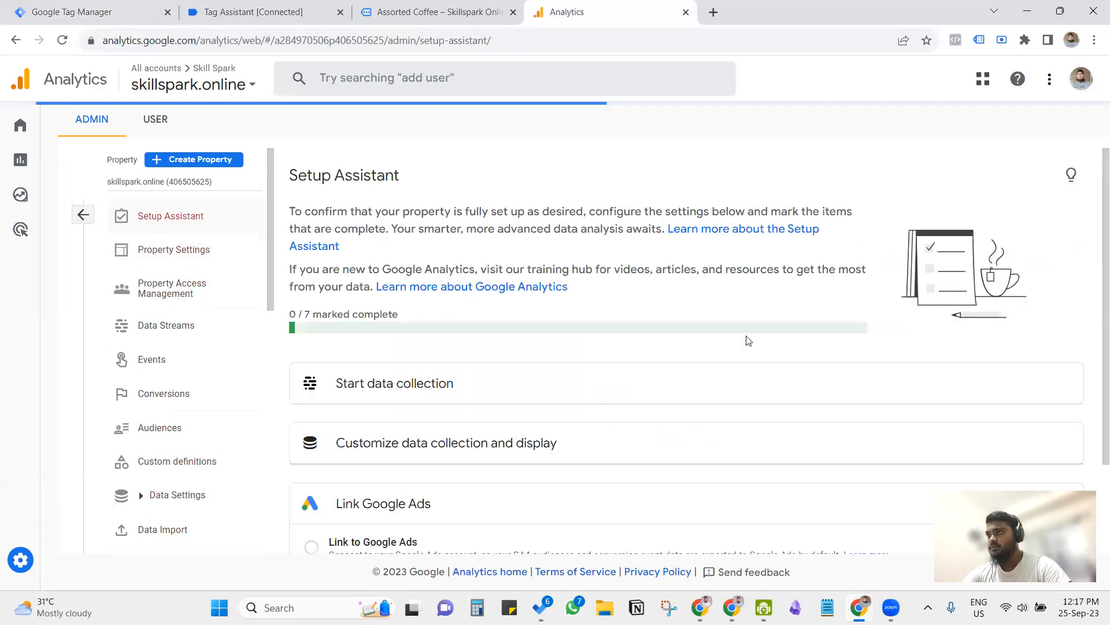
scroll(638, 389, down, 3)
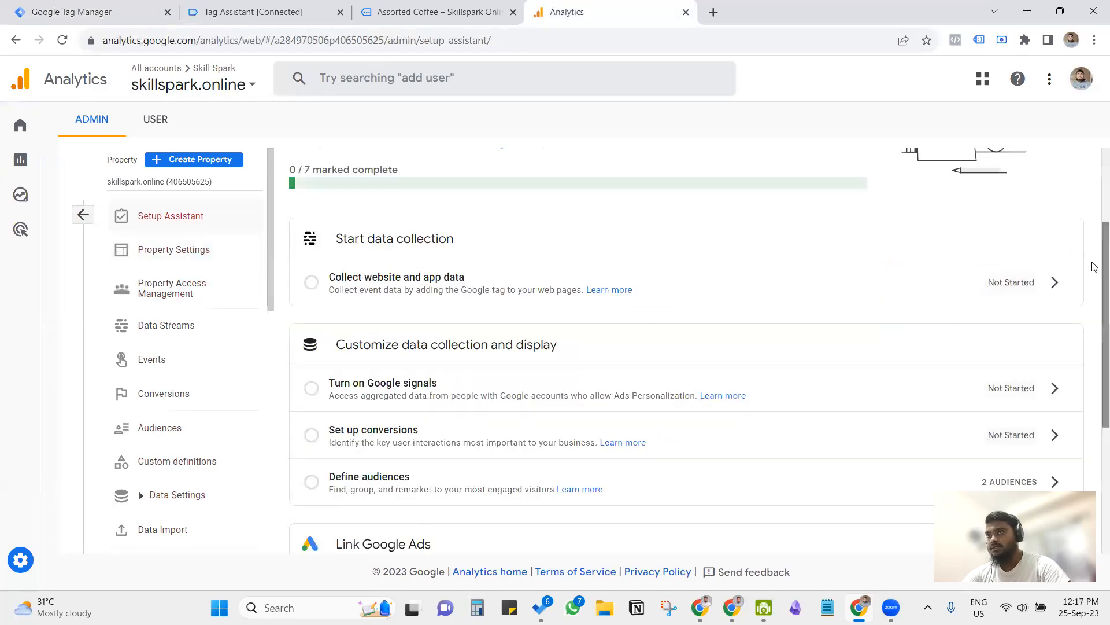
click(1055, 282)
click(995, 325)
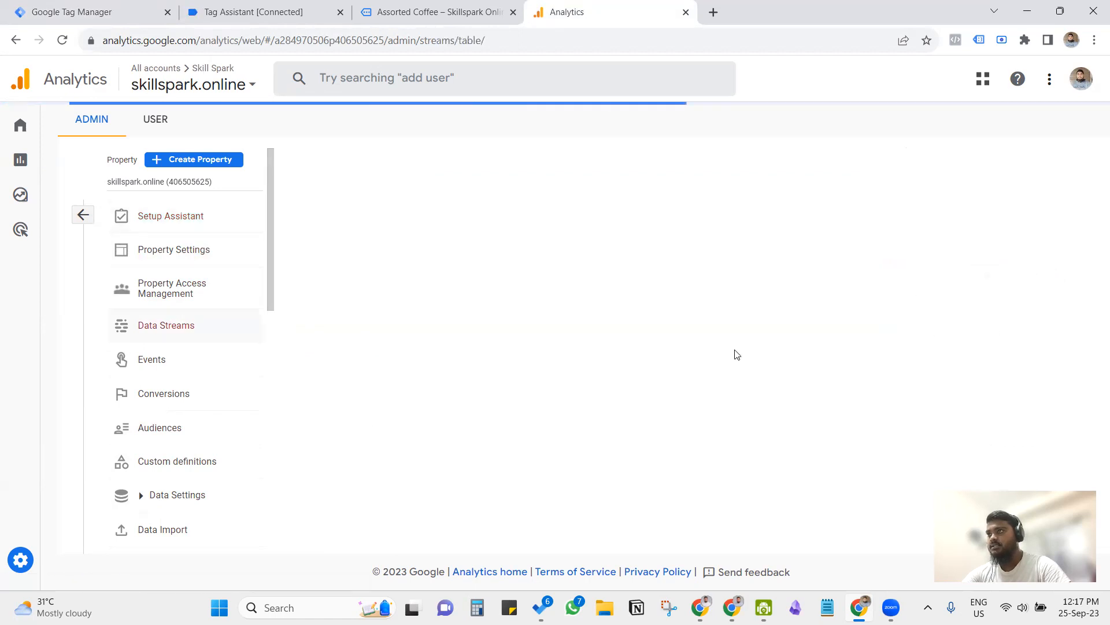
click(487, 216)
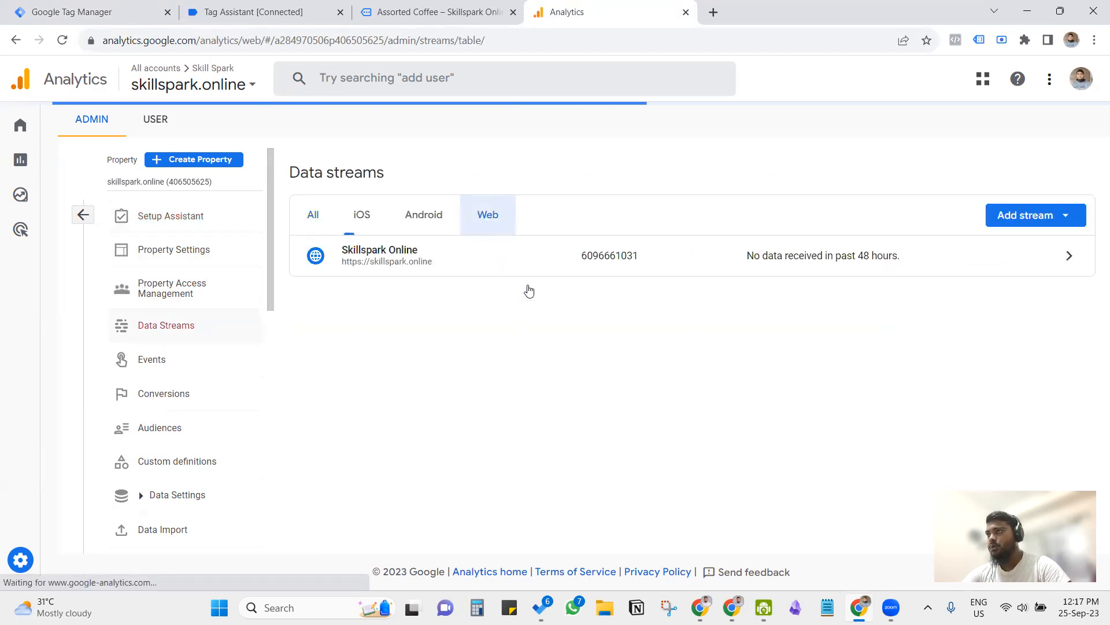
click(914, 259)
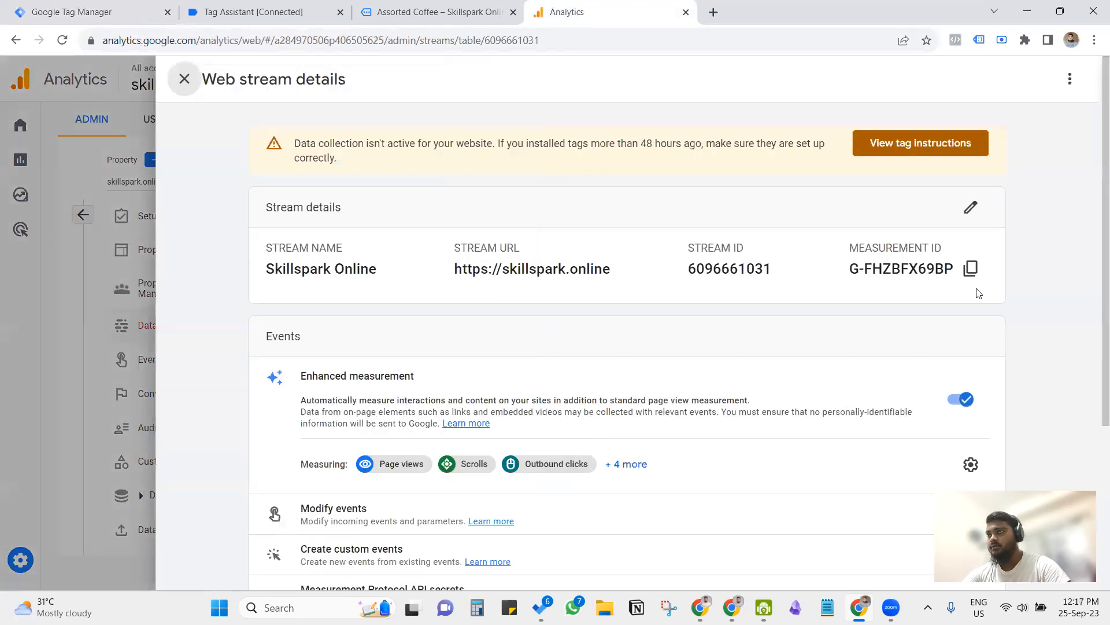
- Copy the web stream's Measurement ID G-FHZBFX69BP into the new GA4 event tag in Tag Manager
click(971, 268)
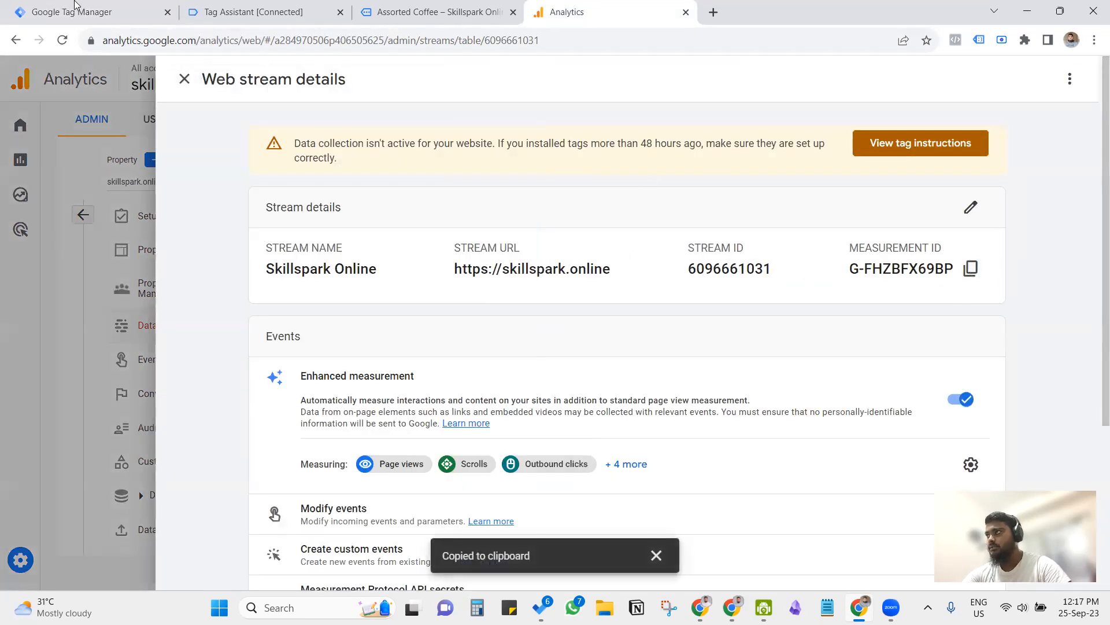
click(75, 7)
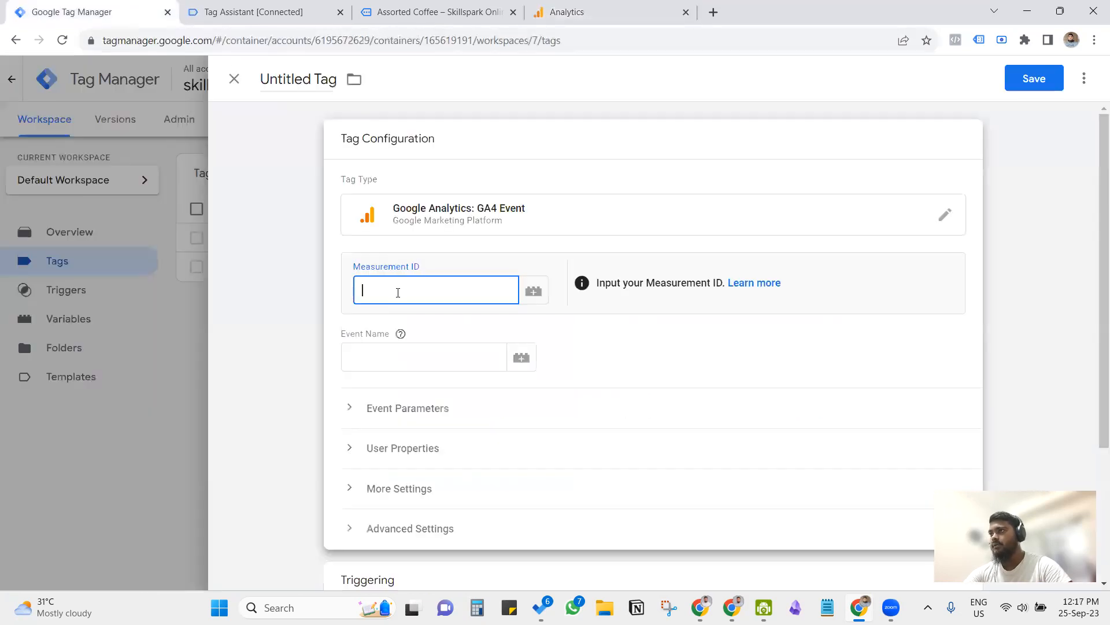
key(ctrl+v)
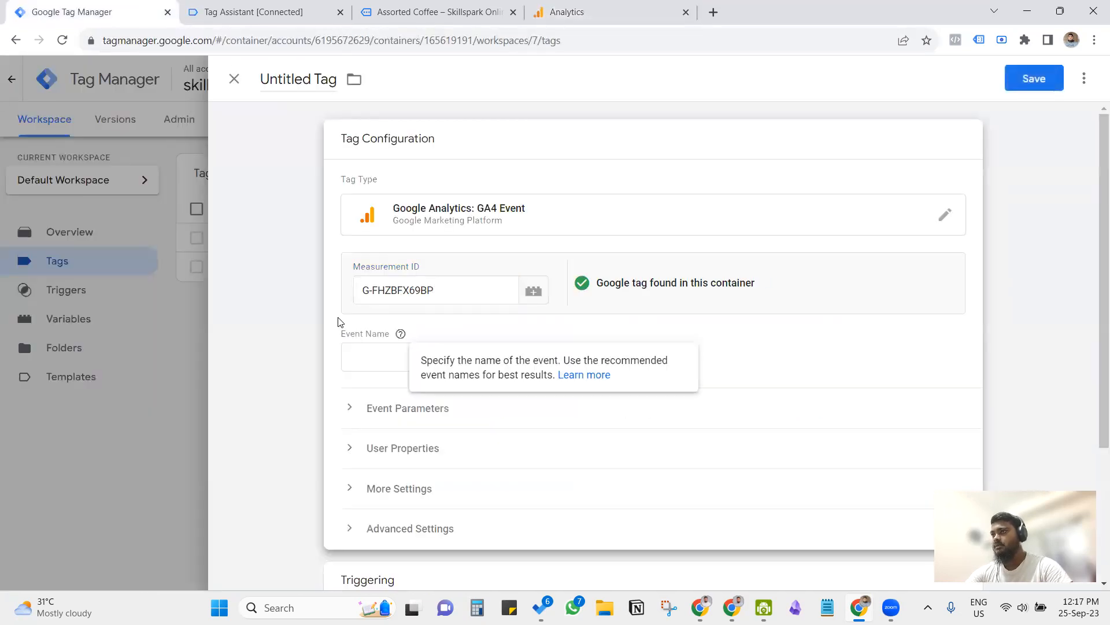
- Set the tag's event name to assorted_coffee_product_visit
click(365, 358)
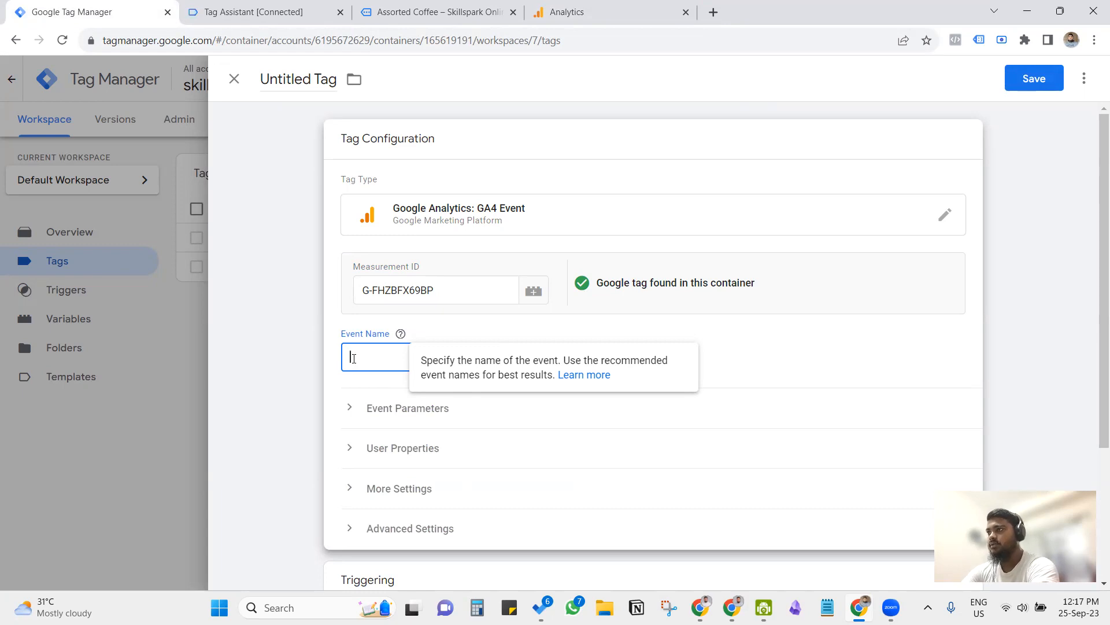
click(457, 323)
click(434, 354)
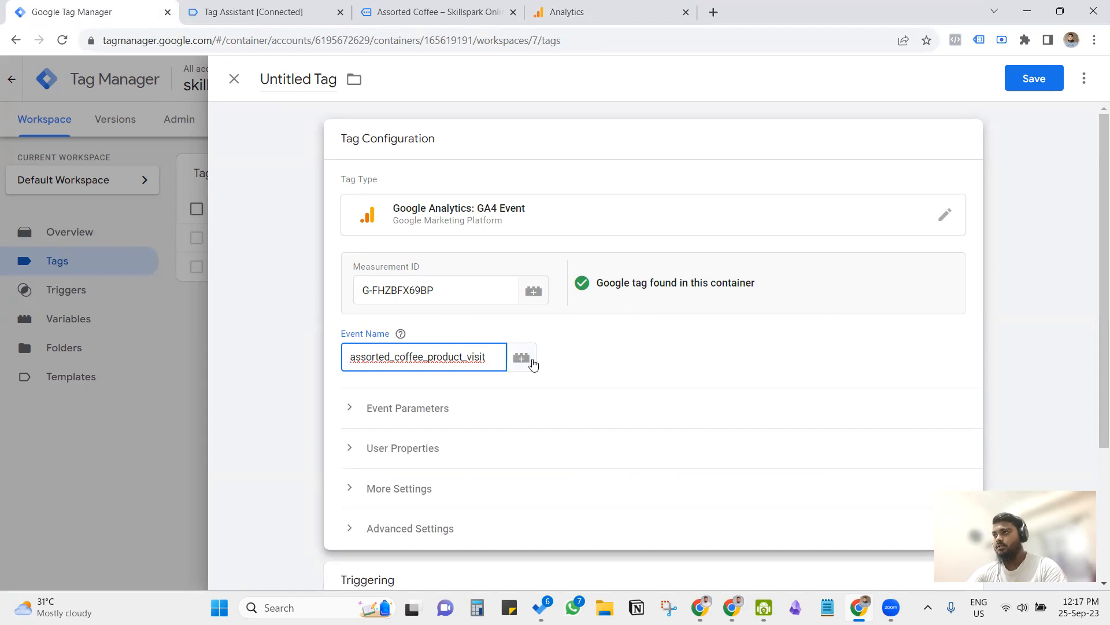
- Assign the Assorted Cofee Link Click Trigger as the firing trigger of the new GA4 event tag
scroll(537, 357, down, 3)
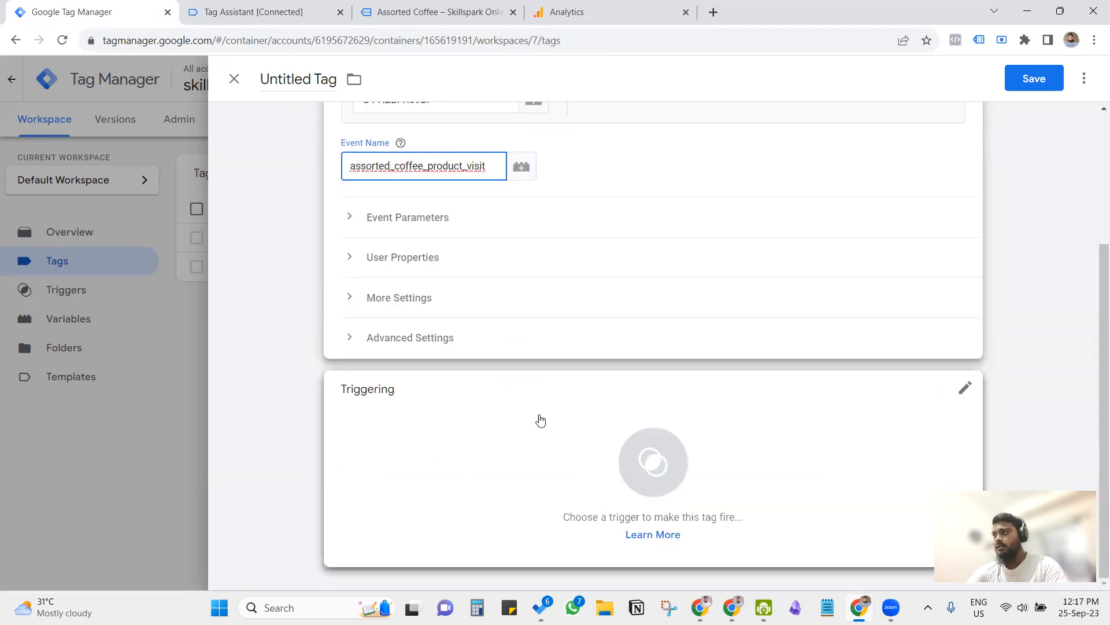
click(296, 296)
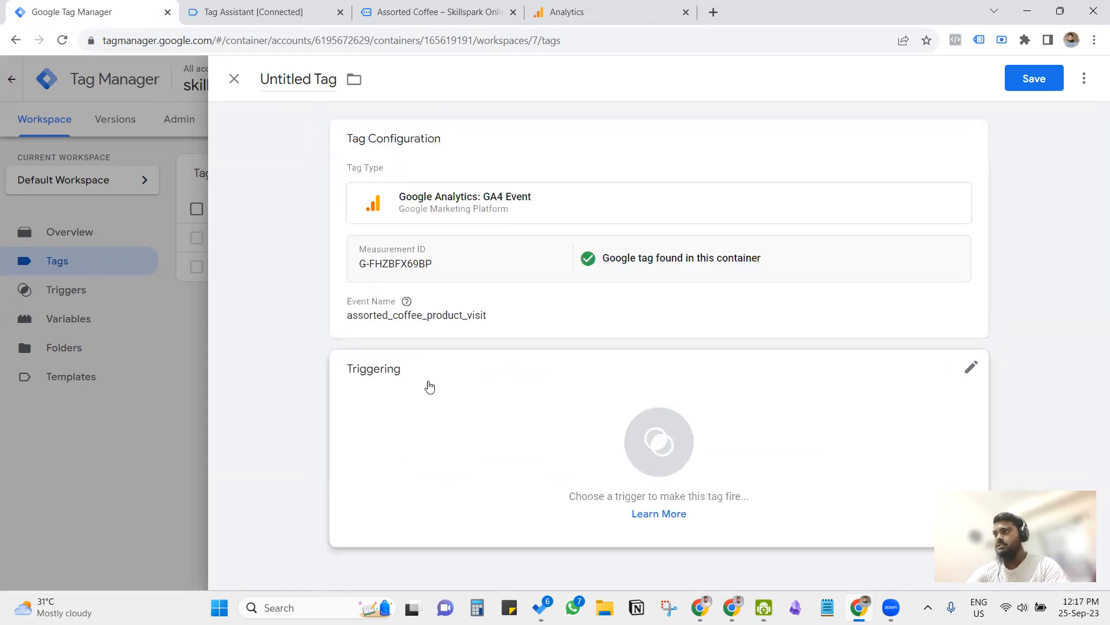
click(489, 331)
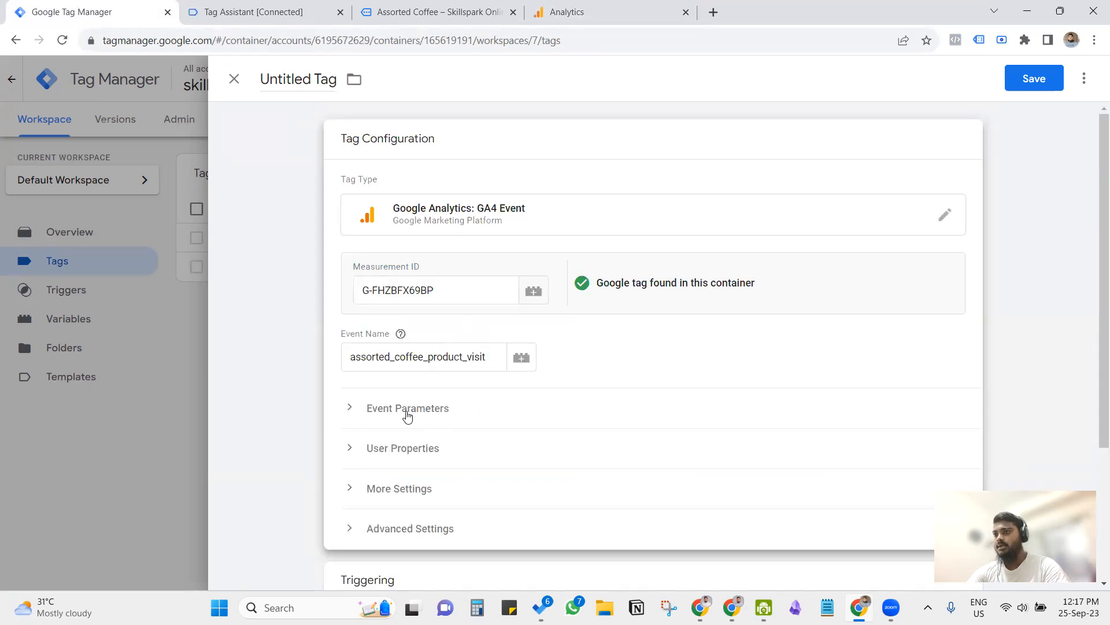
scroll(513, 376, down, 3)
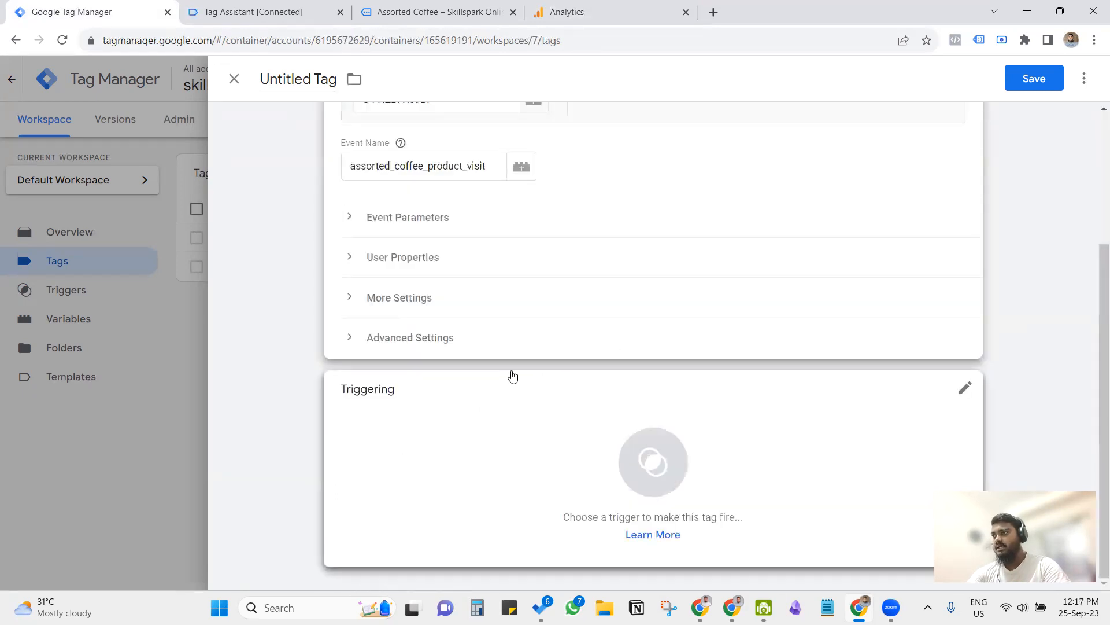
click(393, 449)
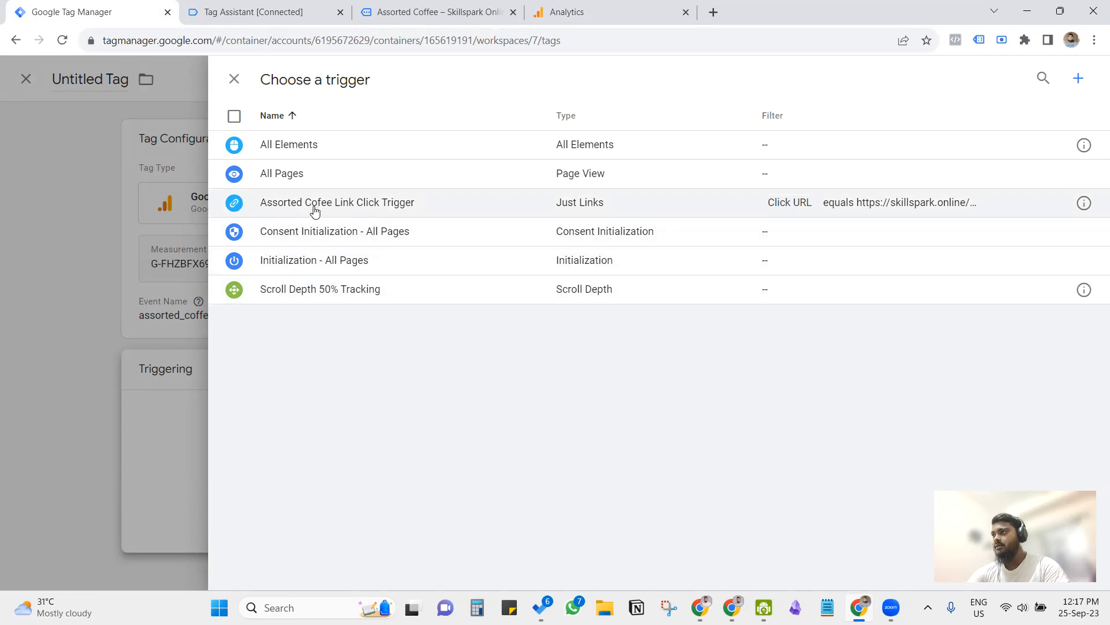
click(313, 207)
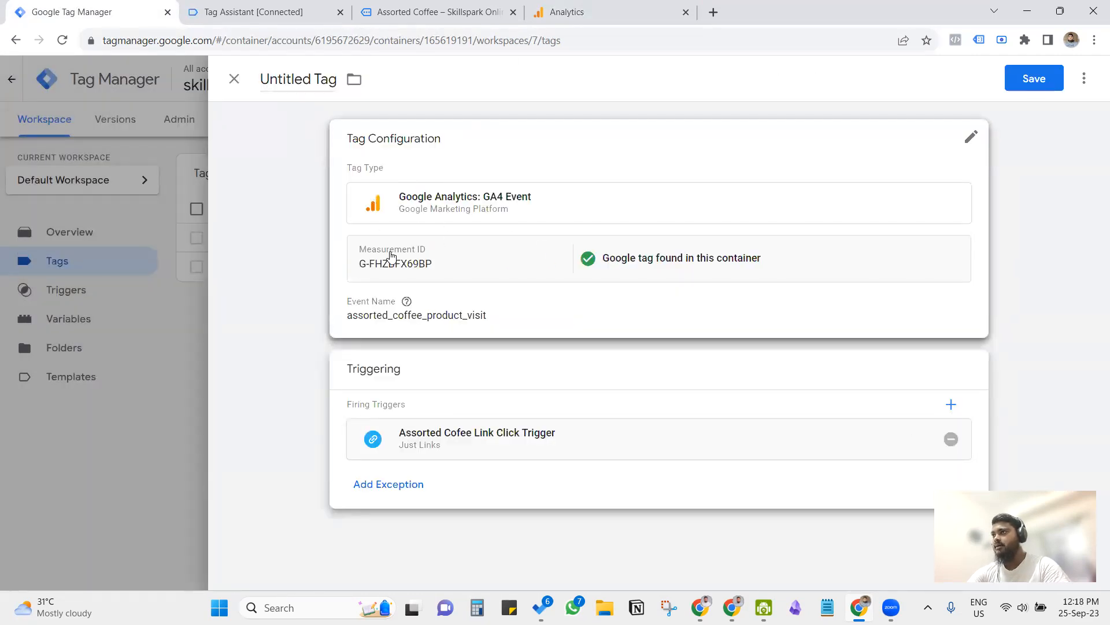
- Name the tag "assorted_coffee_product_visit - GA4 Tag", reusing its event name, and save it
click(424, 316)
click(490, 363)
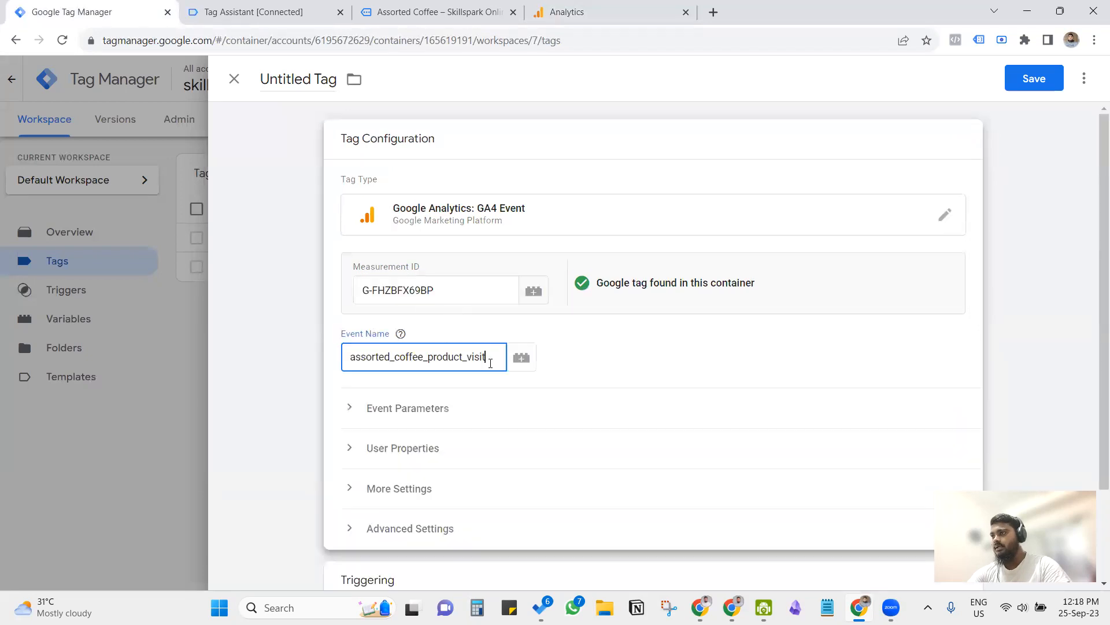
double_click(488, 363)
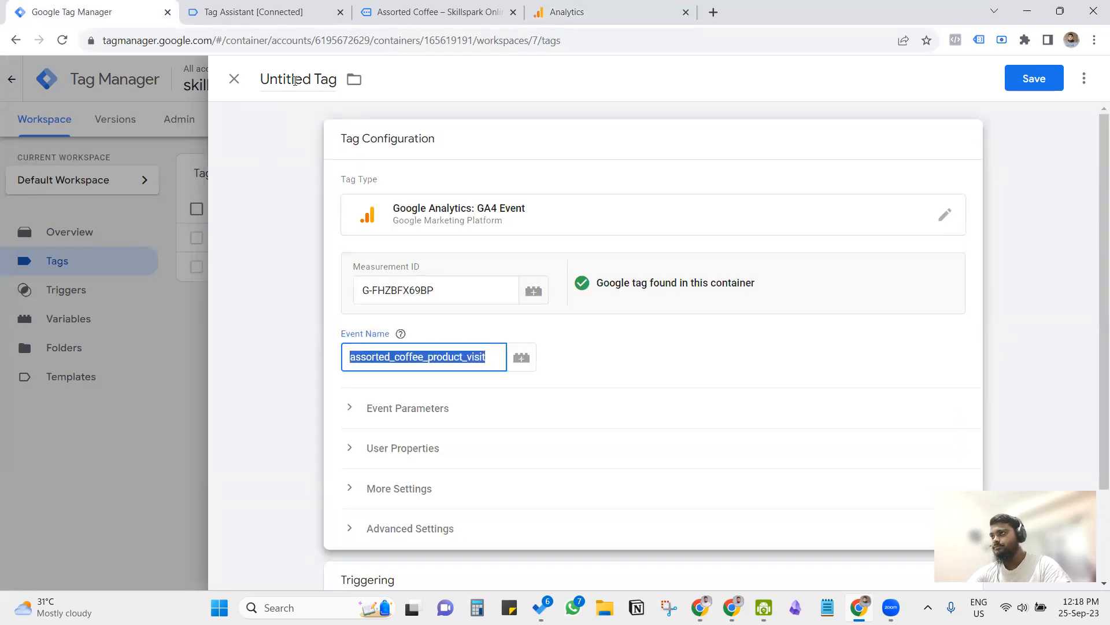
click(295, 80)
drag(312, 79, 225, 86)
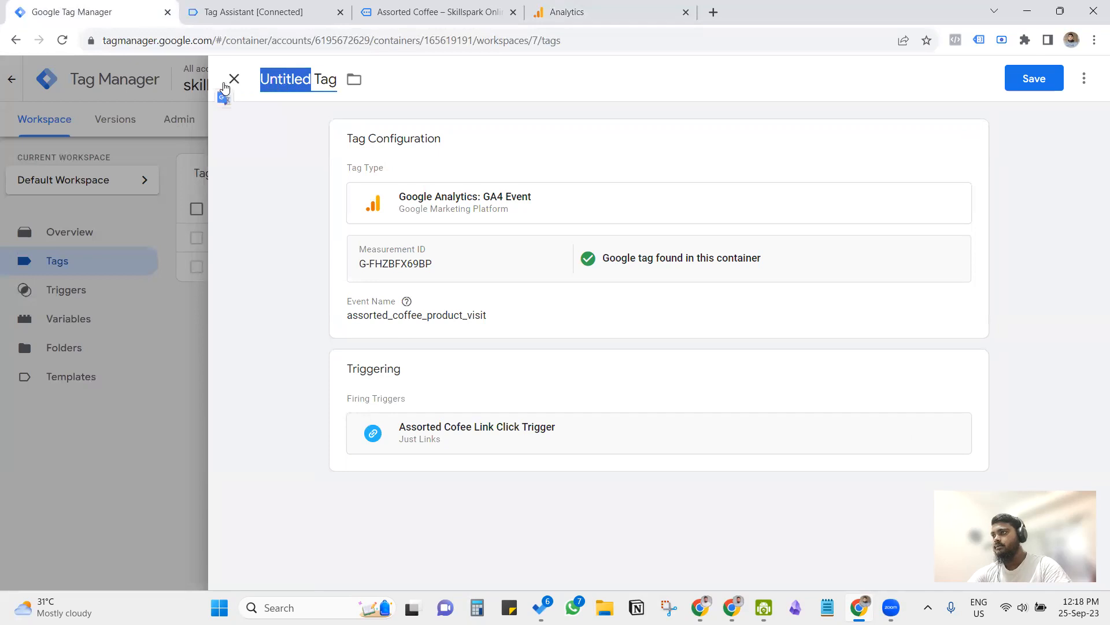
key(ctrl+v)
click(460, 80)
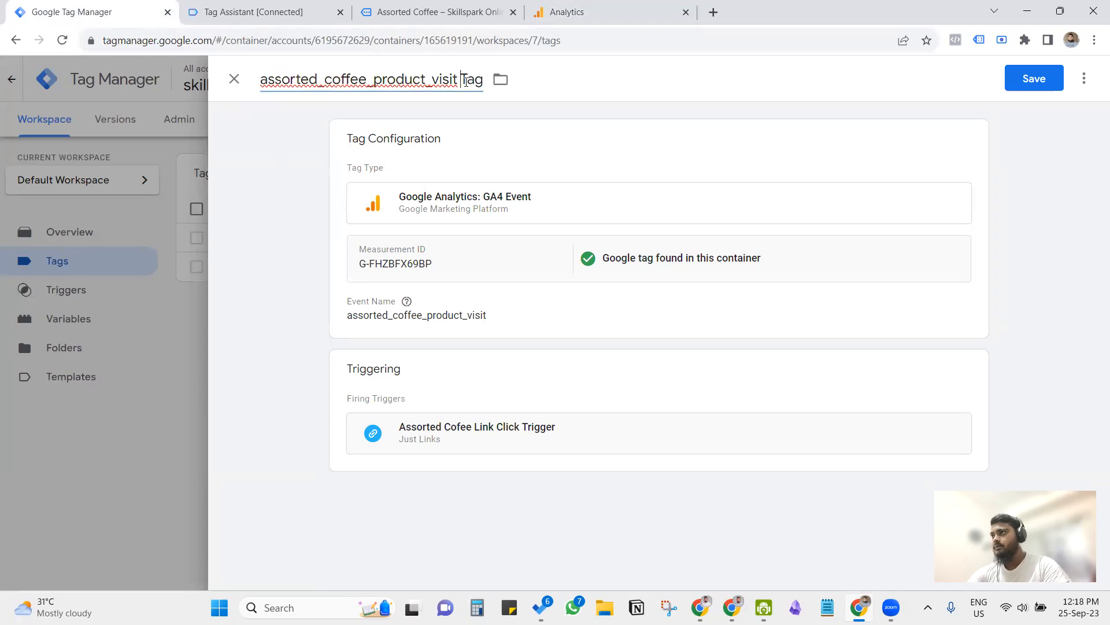
text(-  GA)
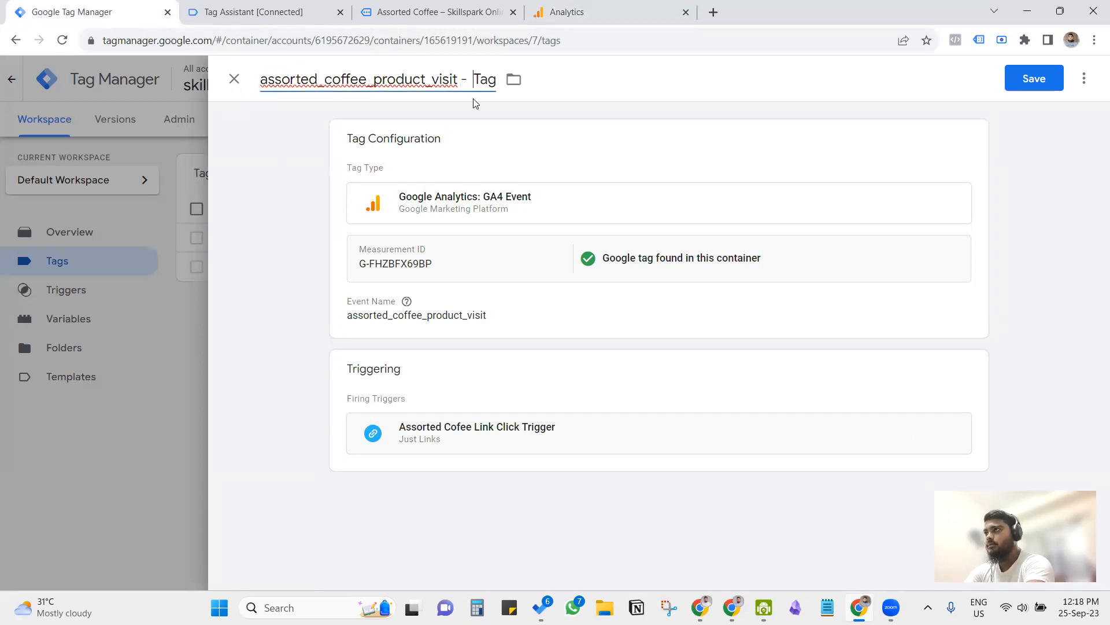
text(4)
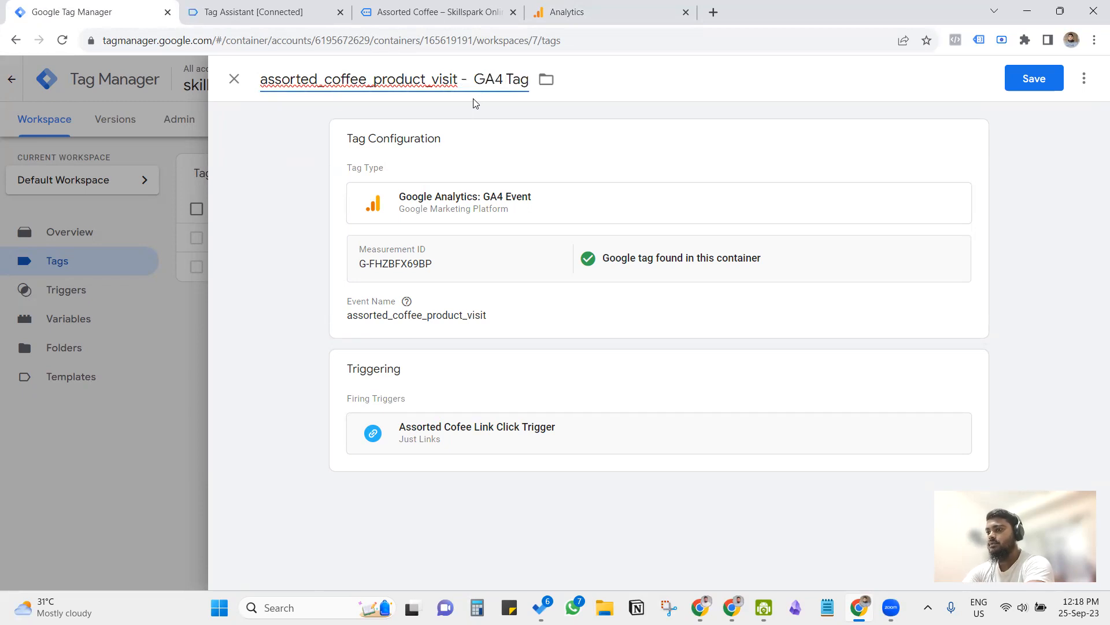
click(308, 151)
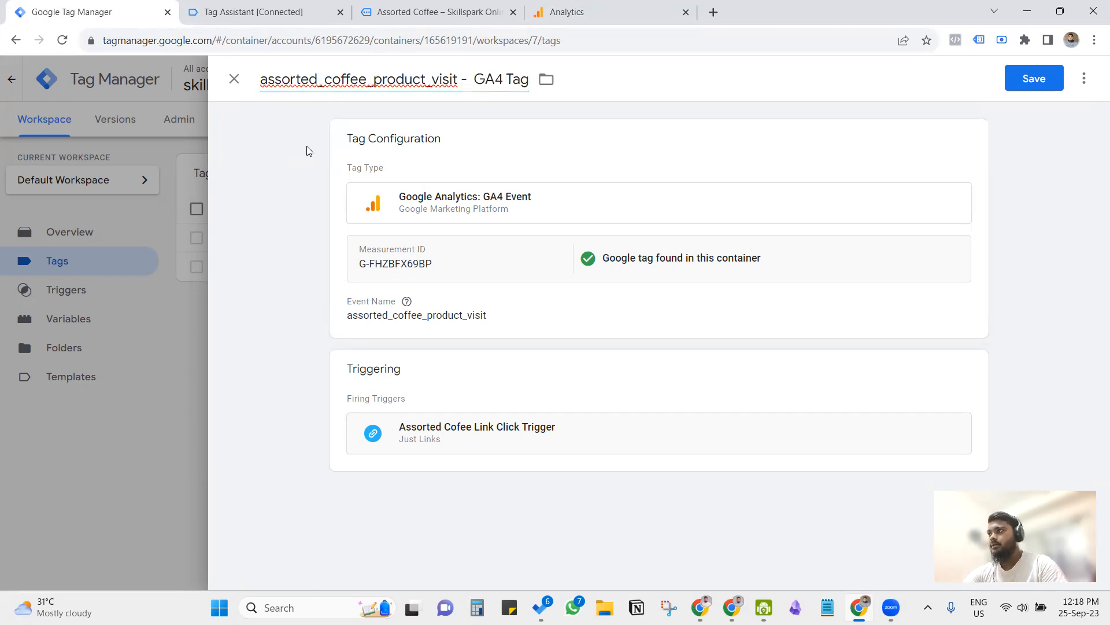
click(1033, 79)
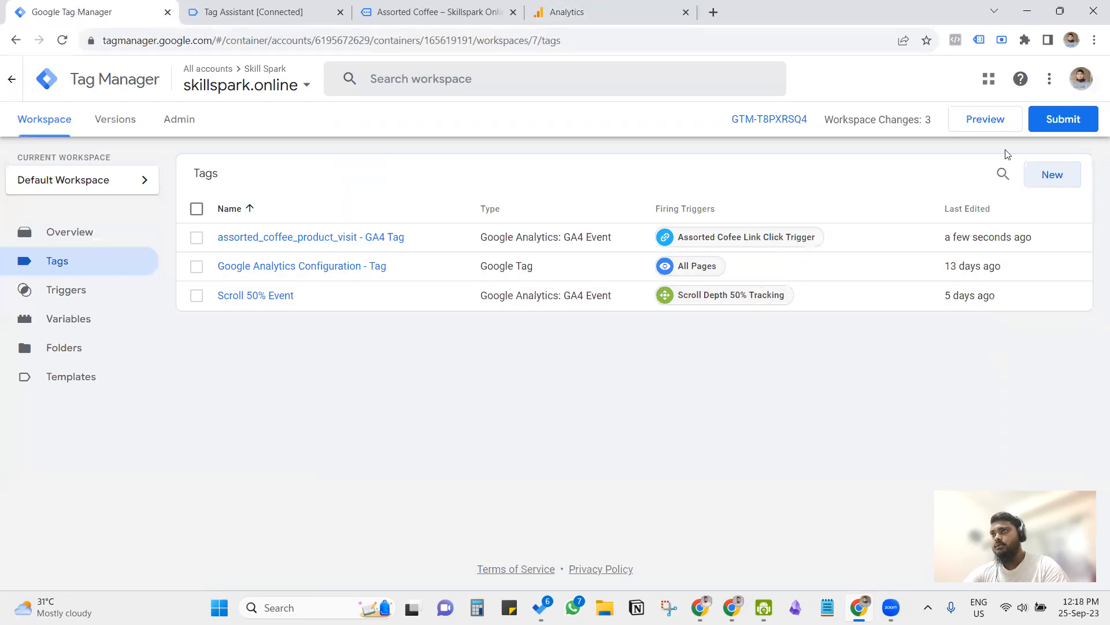
- Start a preview of the workspace and connect Tag Assistant to the skillspark.online site
click(993, 122)
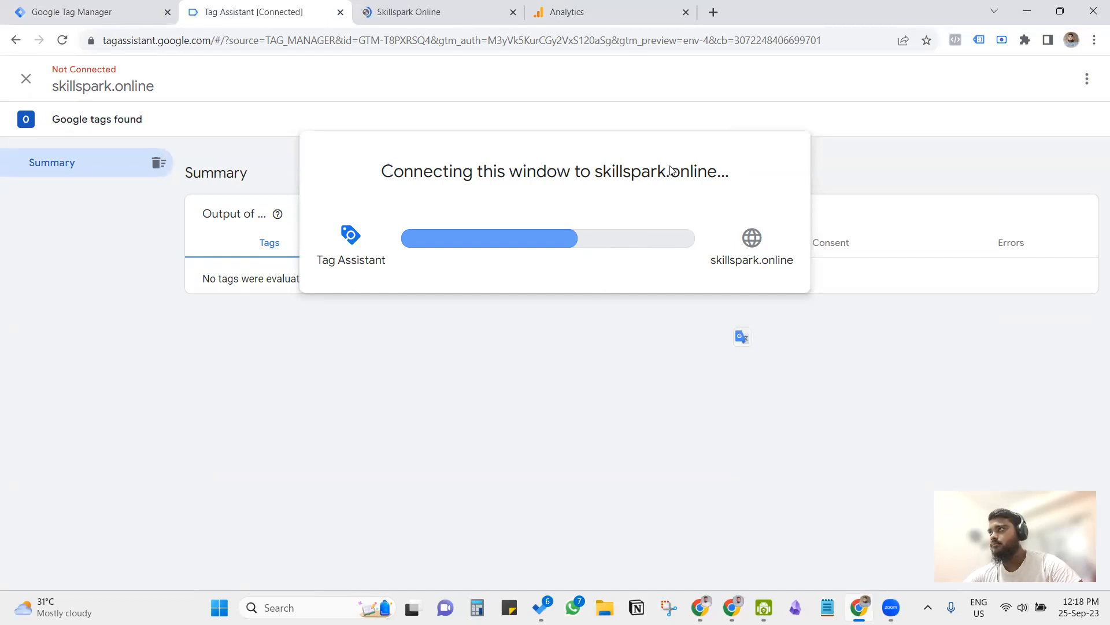
click(451, 8)
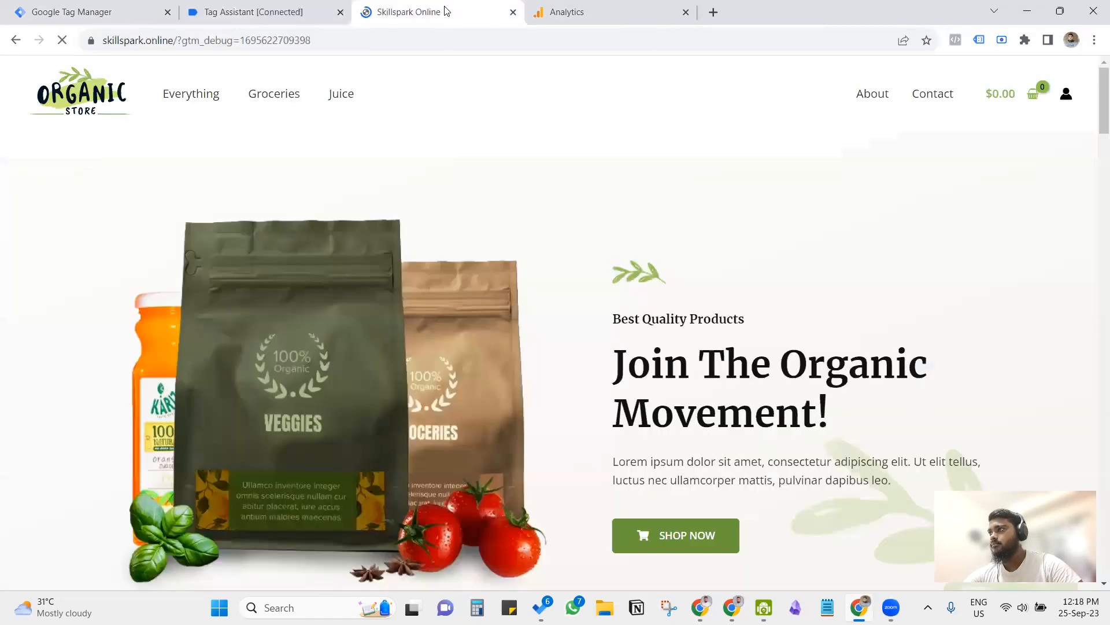
click(267, 9)
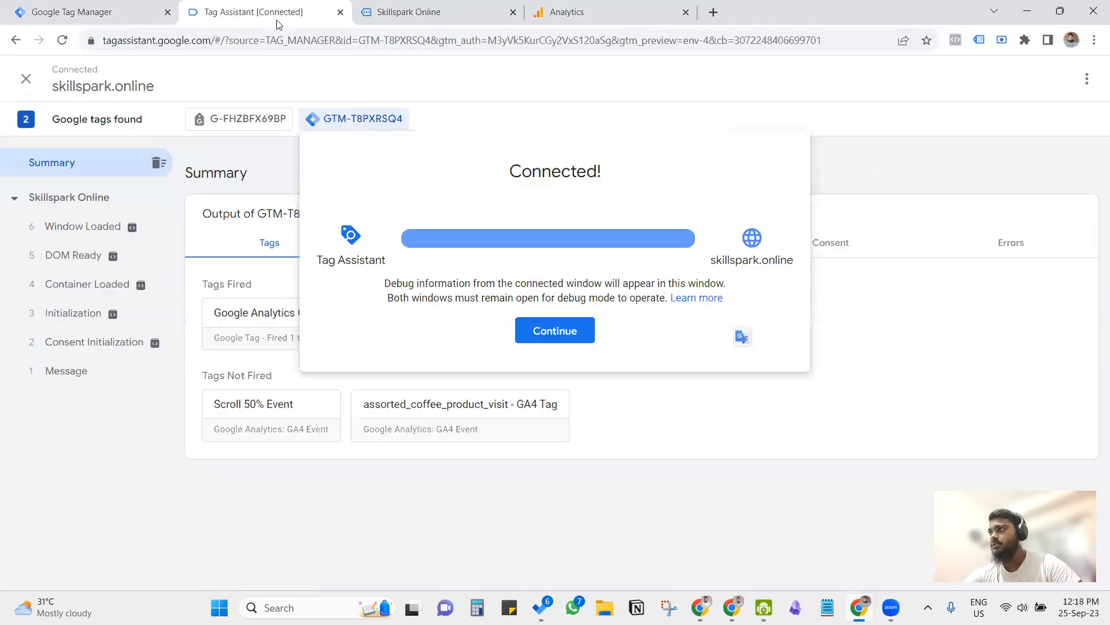
click(556, 331)
click(386, 9)
scroll(587, 258, down, 15)
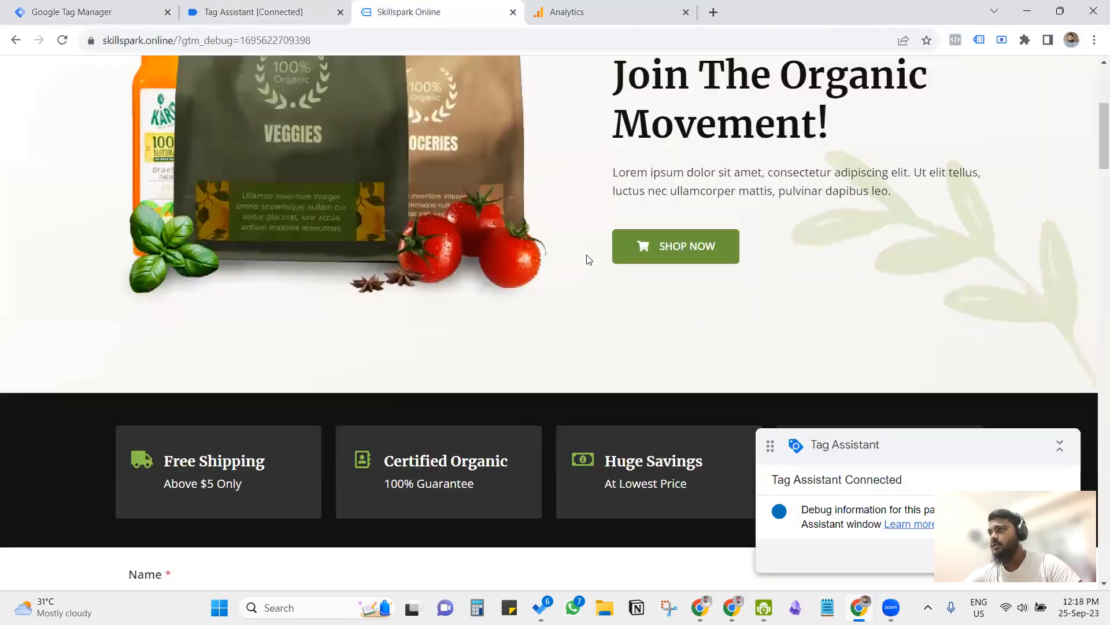
- Switch to Google Analytics, leave the web stream details and open DebugView for the skillspark.online property
click(602, 8)
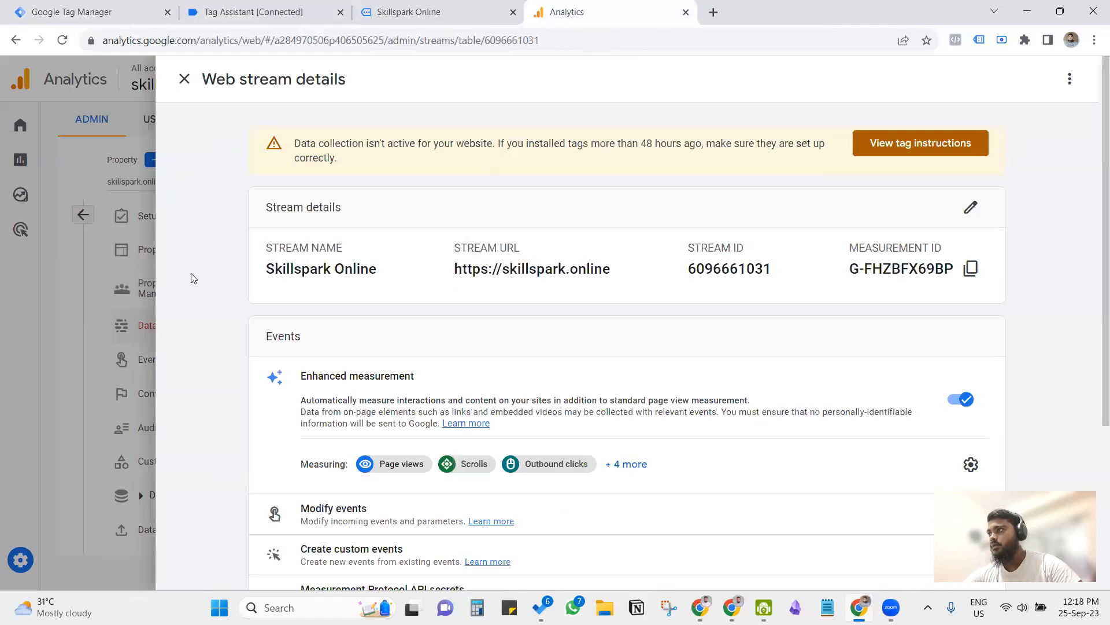
click(105, 280)
scroll(167, 445, down, 3)
click(165, 498)
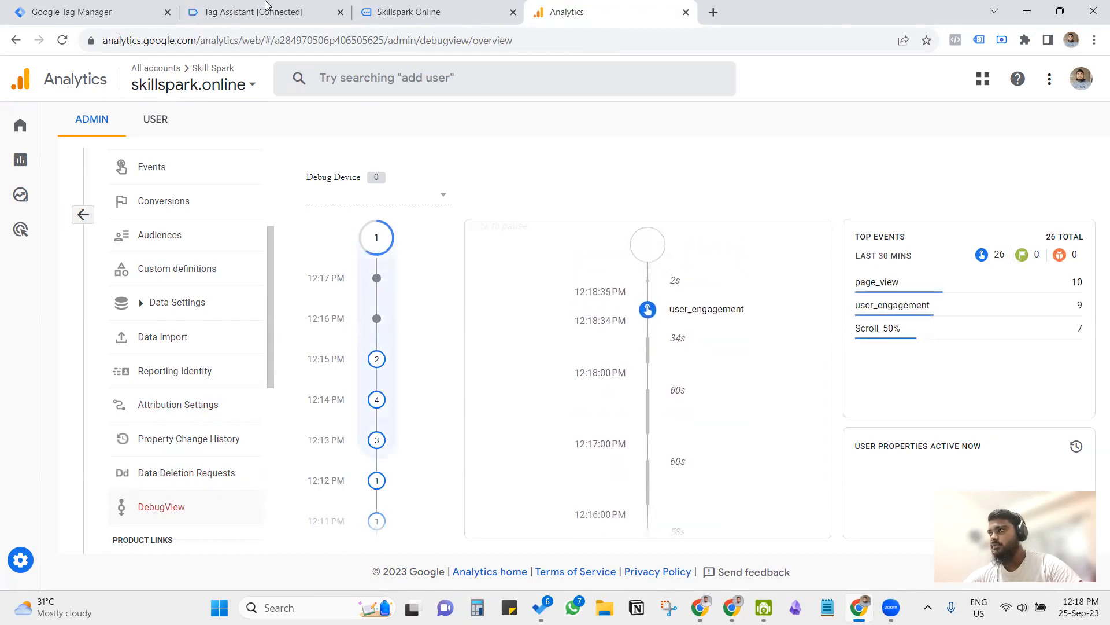
- Return to the previewed Skillspark Online home page and open the Assorted Coffee product from Best Selling Products
click(461, 7)
scroll(512, 276, down, 6)
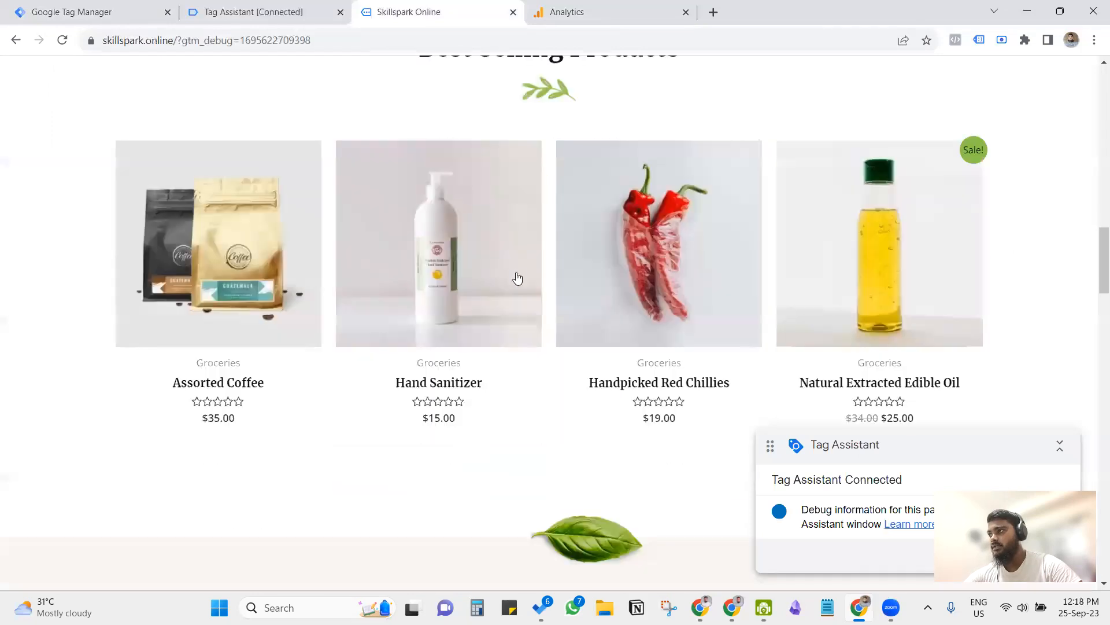
click(216, 386)
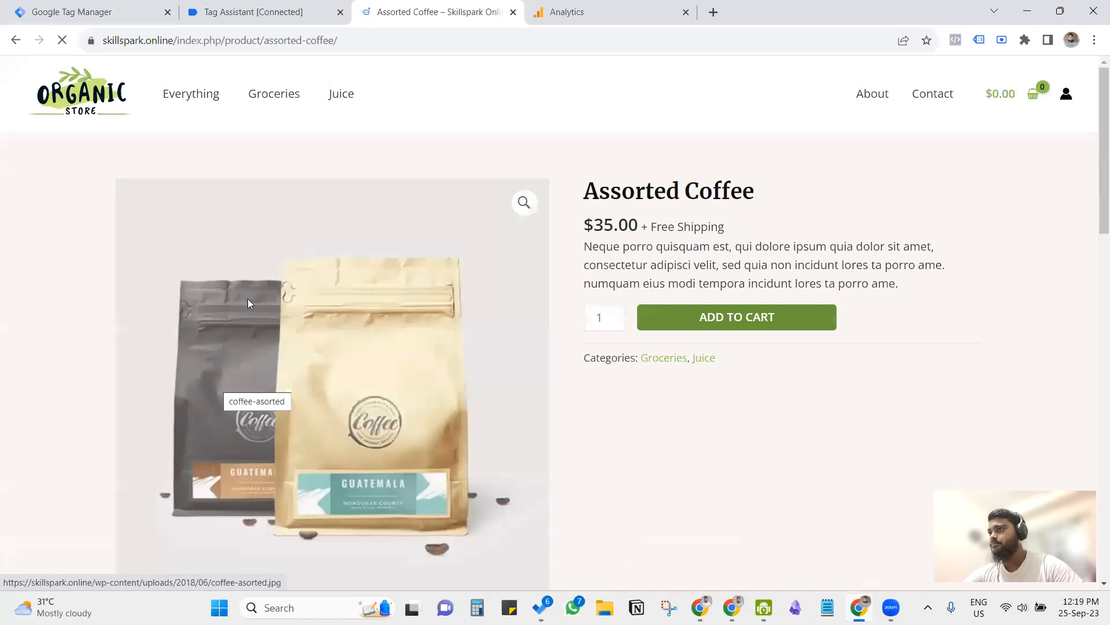
- Check the fired tags in Tag Assistant and open the assorted_coffee_product_visit event's parameters in Google Analytics DebugView
click(249, 8)
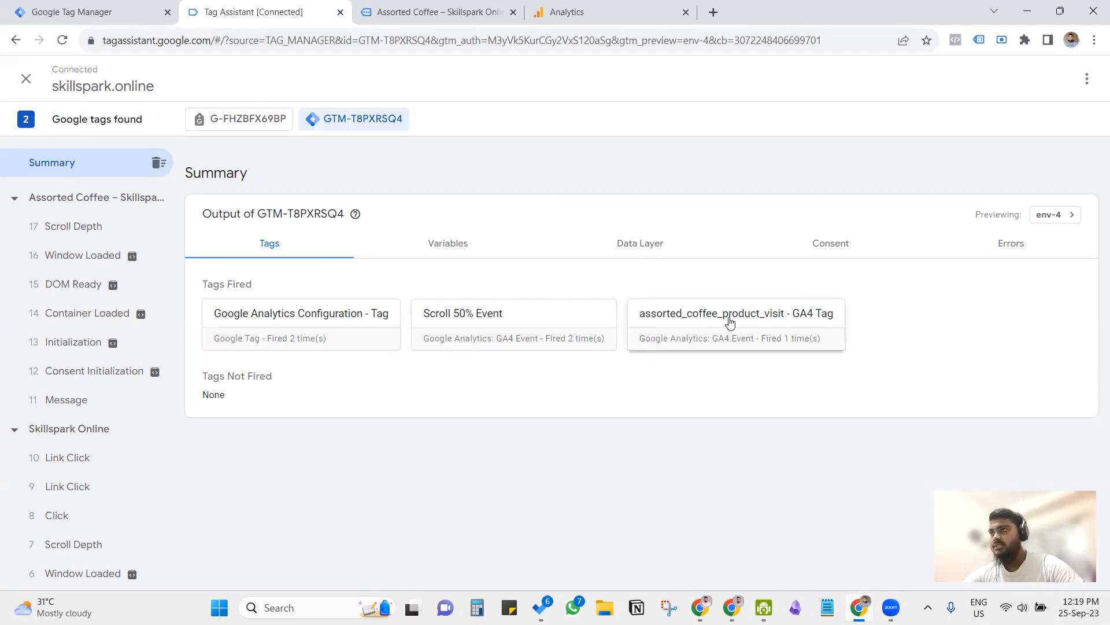
click(555, 8)
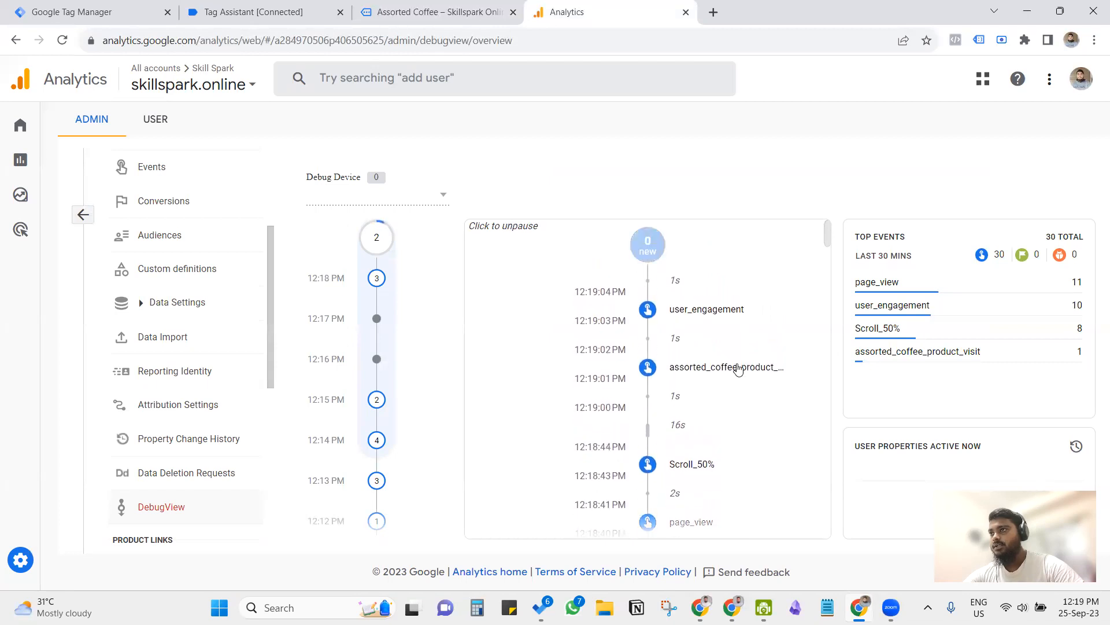
click(736, 365)
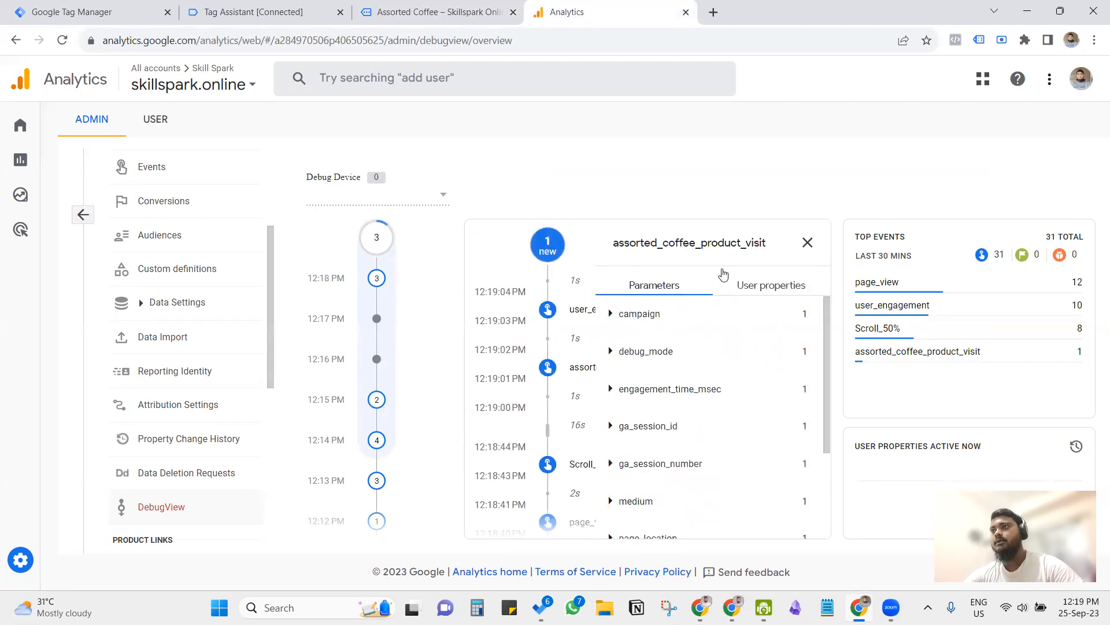